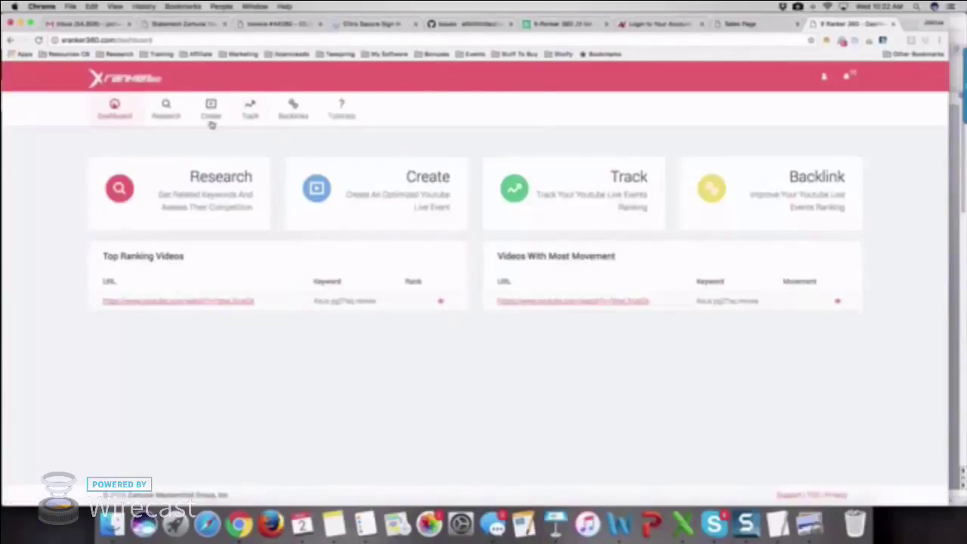
Open the page for creating a YouTube live event and review its keyword, video title and video description fields.
{"action": "left_click", "coordinate": [211, 114]}
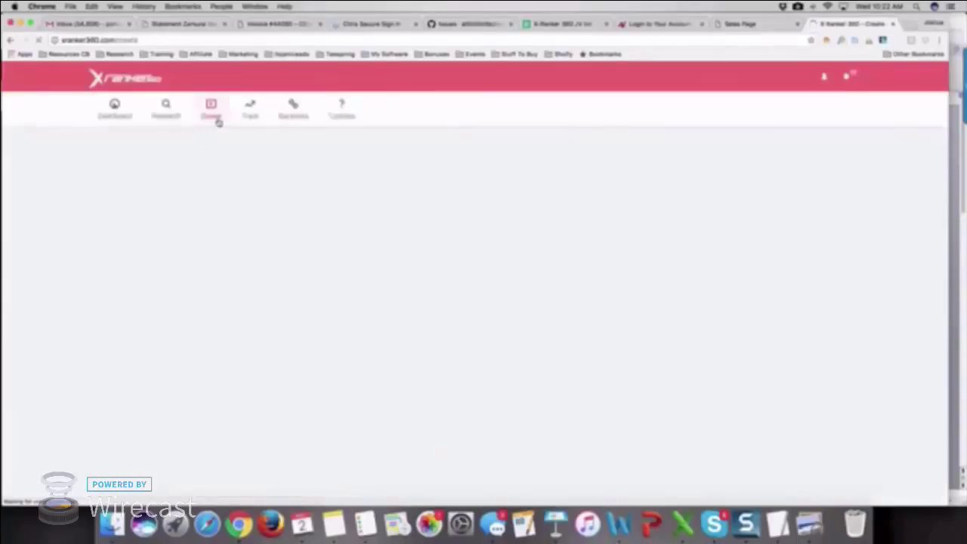
{"action": "scroll", "coordinate": [175, 233], "scroll_direction": "down", "scroll_amount": 2}
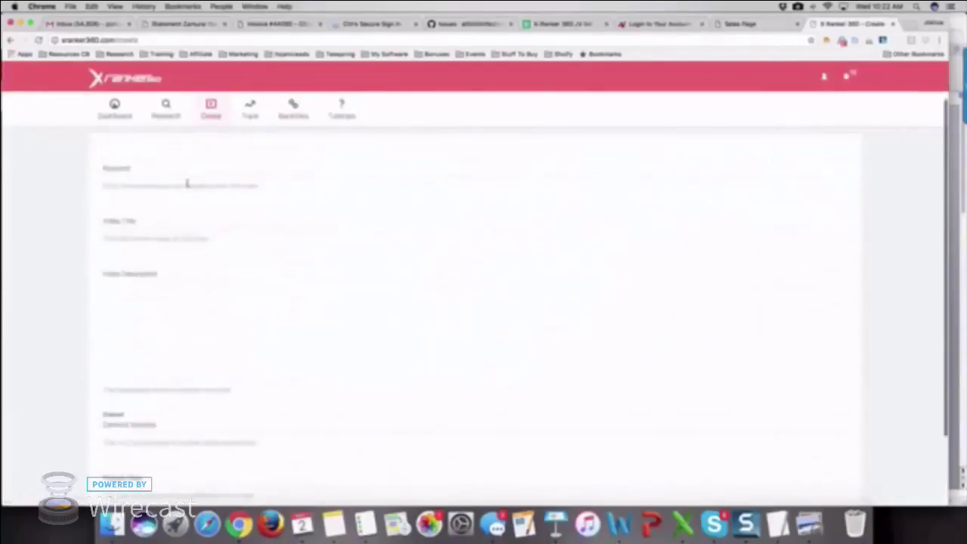
{"action": "left_click", "coordinate": [123, 170]}
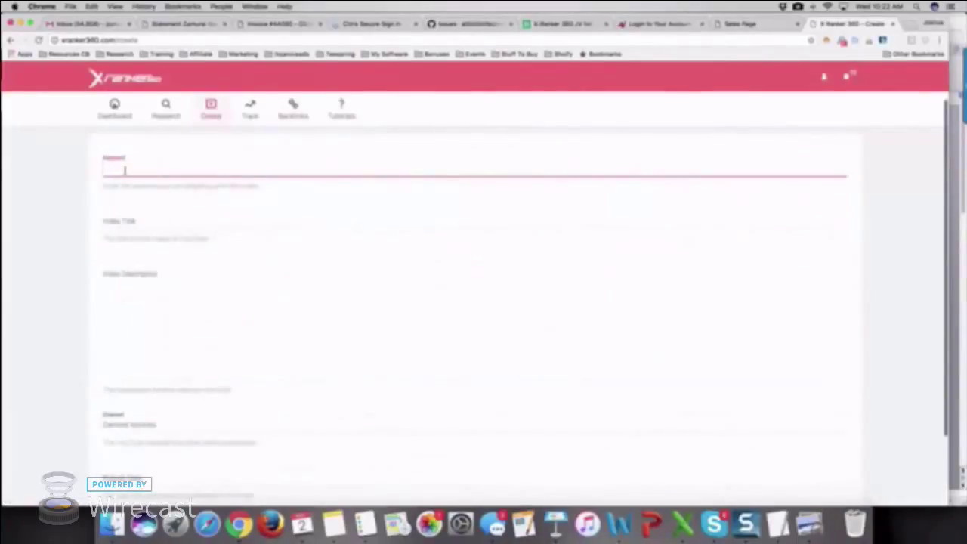
{"action": "left_click", "coordinate": [127, 220]}
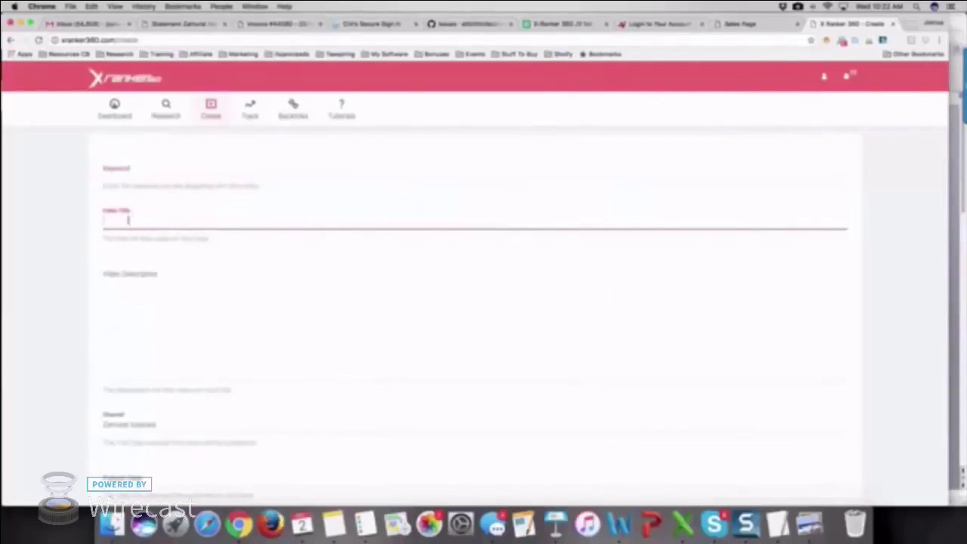
{"action": "scroll", "coordinate": [138, 264], "scroll_direction": "down", "scroll_amount": 1}
{"action": "left_click", "coordinate": [139, 264]}
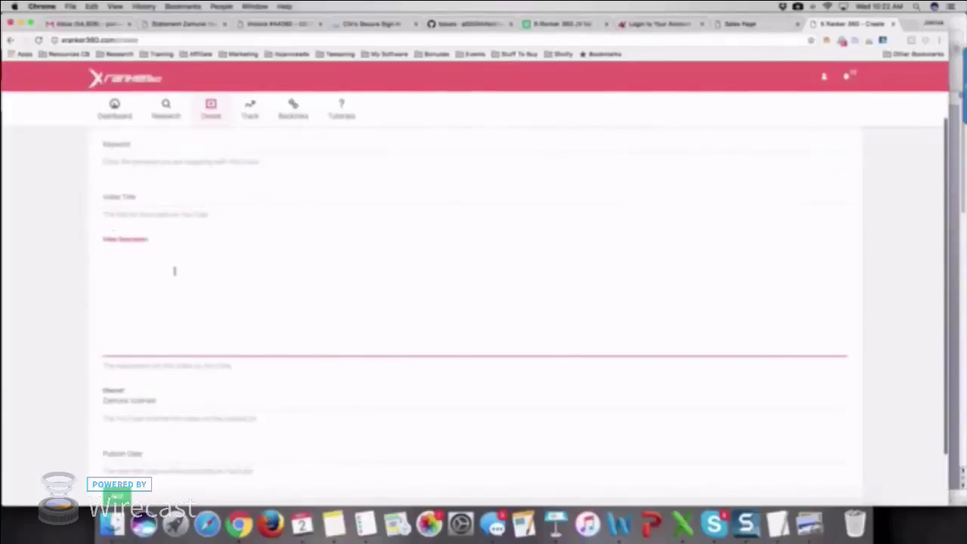
{"action": "scroll", "coordinate": [143, 339], "scroll_direction": "down", "scroll_amount": 3}
Review the event form's channel options and publish date calendar, leaving the channel unchanged and the date empty.
{"action": "left_click", "coordinate": [143, 339]}
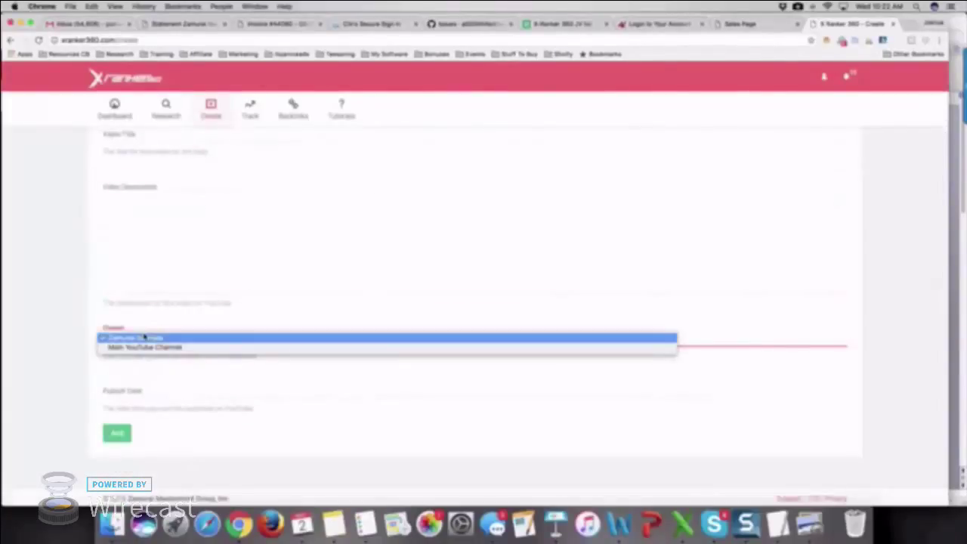
{"action": "left_click", "coordinate": [143, 338]}
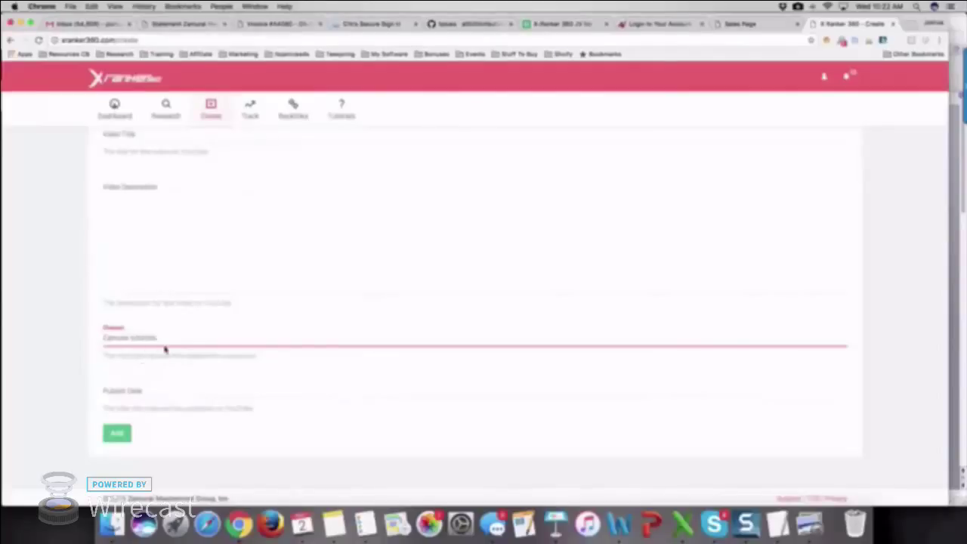
{"action": "scroll", "coordinate": [178, 342], "scroll_direction": "down", "scroll_amount": 1}
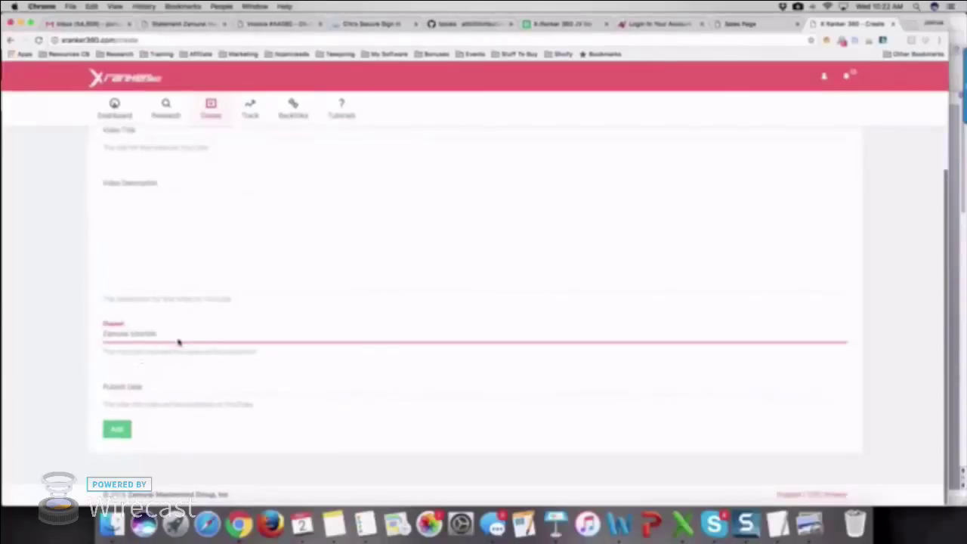
{"action": "left_click", "coordinate": [133, 386]}
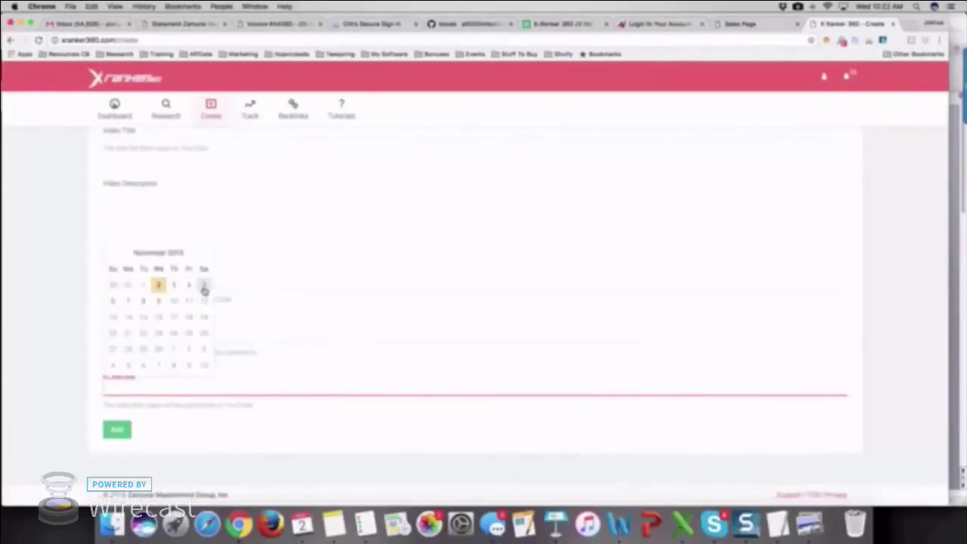
{"action": "left_click", "coordinate": [280, 363]}
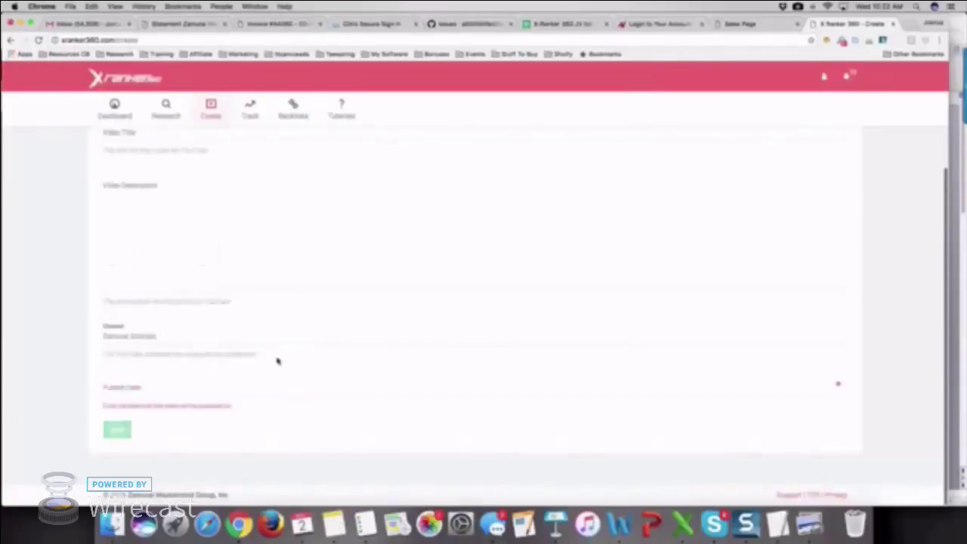
{"action": "scroll", "coordinate": [257, 374], "scroll_direction": "up", "scroll_amount": 5}
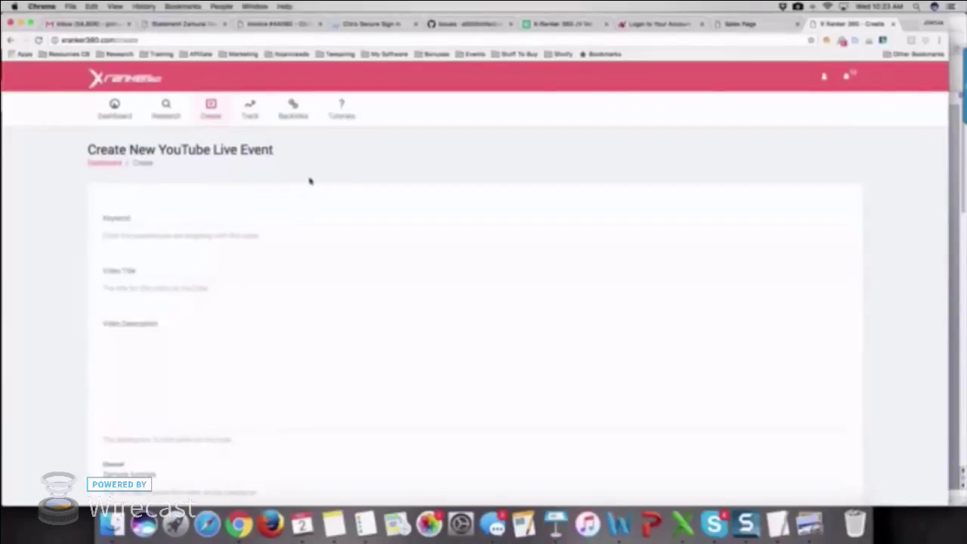
Open the keyword research page, view the form for adding a new keyword, and close it without adding one.
{"action": "left_click", "coordinate": [172, 113]}
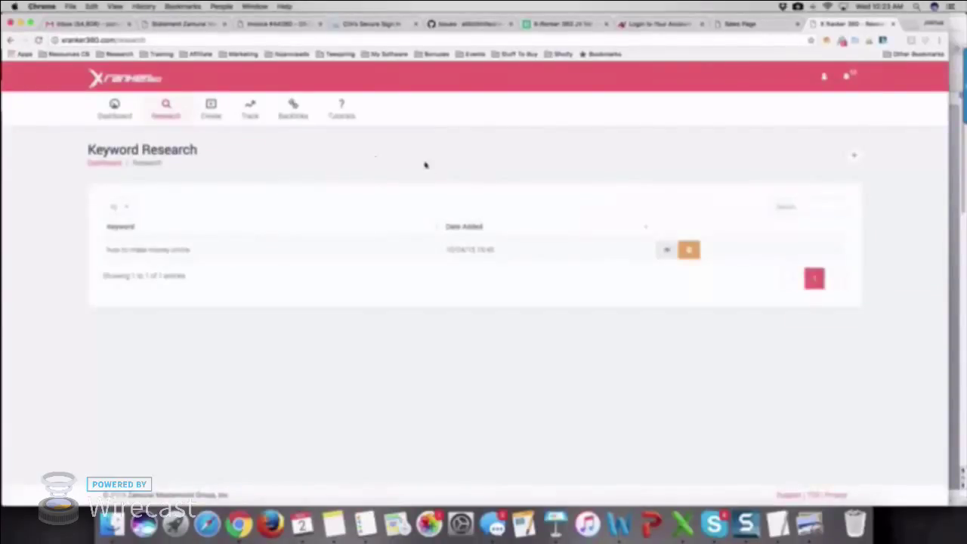
{"action": "left_click", "coordinate": [854, 159]}
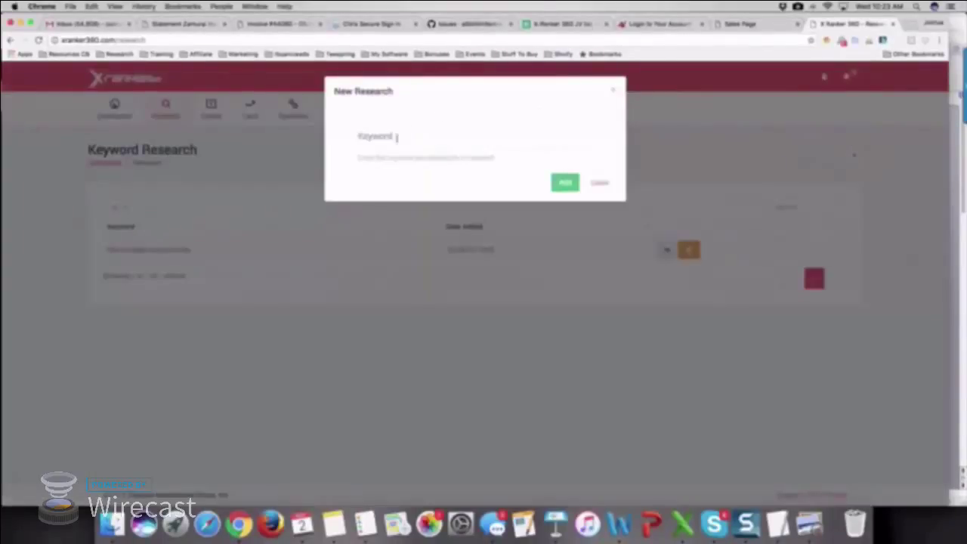
{"action": "left_click", "coordinate": [394, 138]}
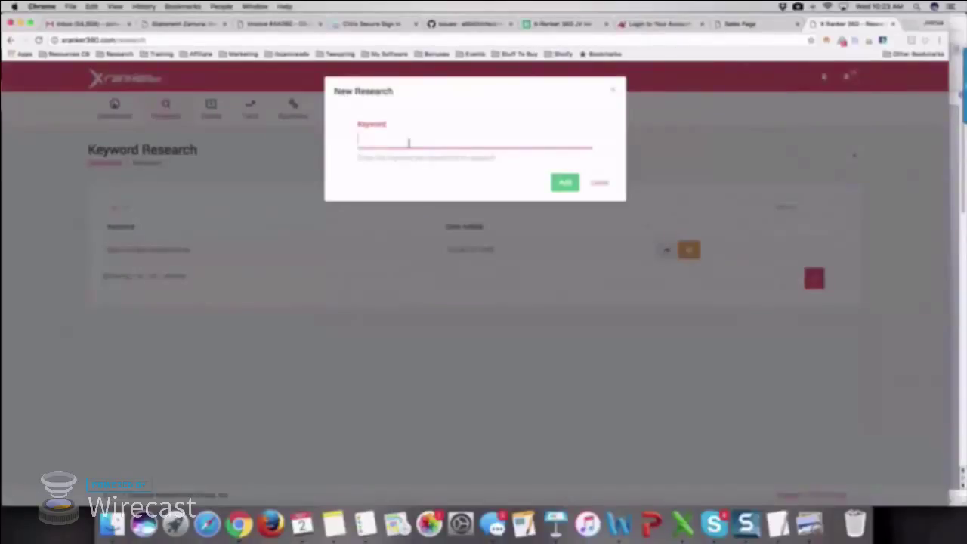
{"action": "left_click", "coordinate": [565, 182]}
{"action": "left_click", "coordinate": [603, 185]}
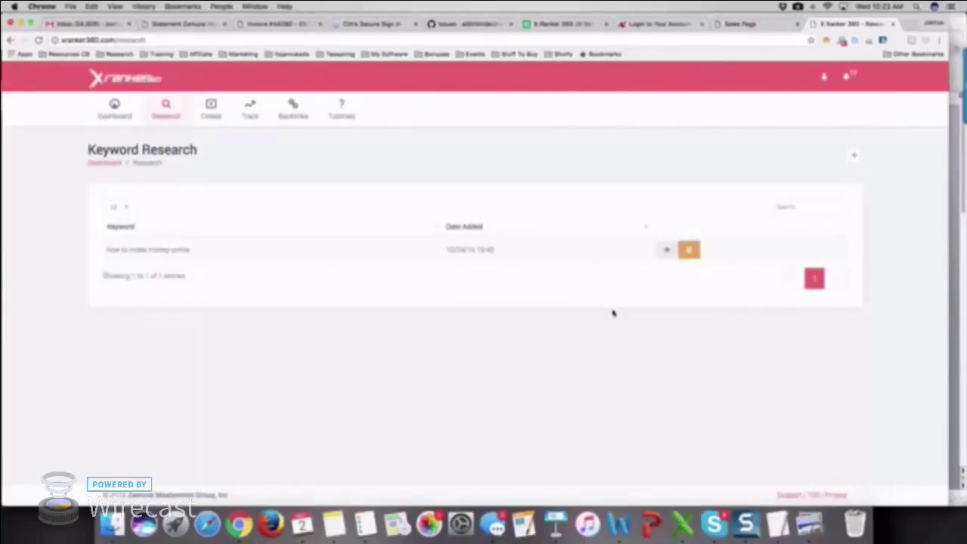
Open the saved research for "how to make money online" and examine its related keywords and entry count.
{"action": "left_click", "coordinate": [663, 250]}
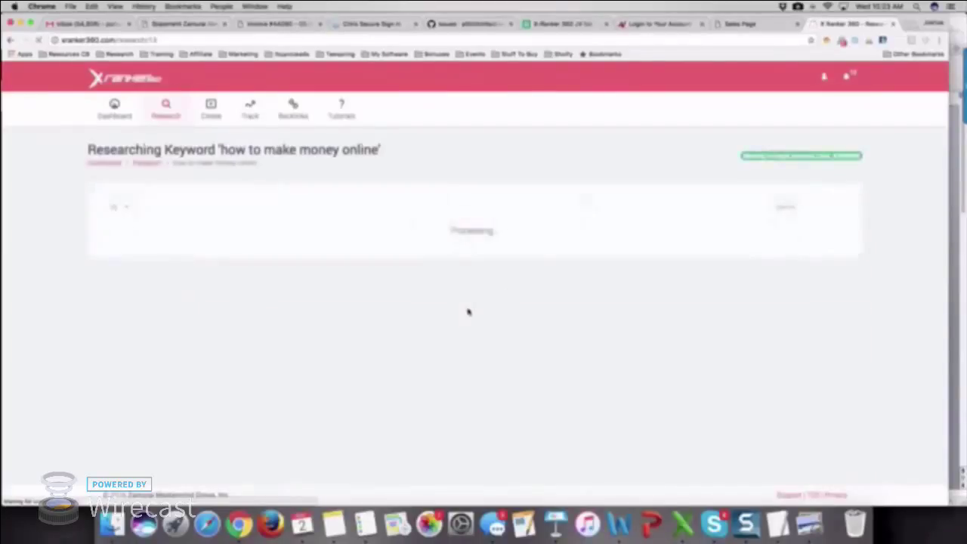
{"action": "scroll", "coordinate": [467, 309], "scroll_direction": "down", "scroll_amount": 2}
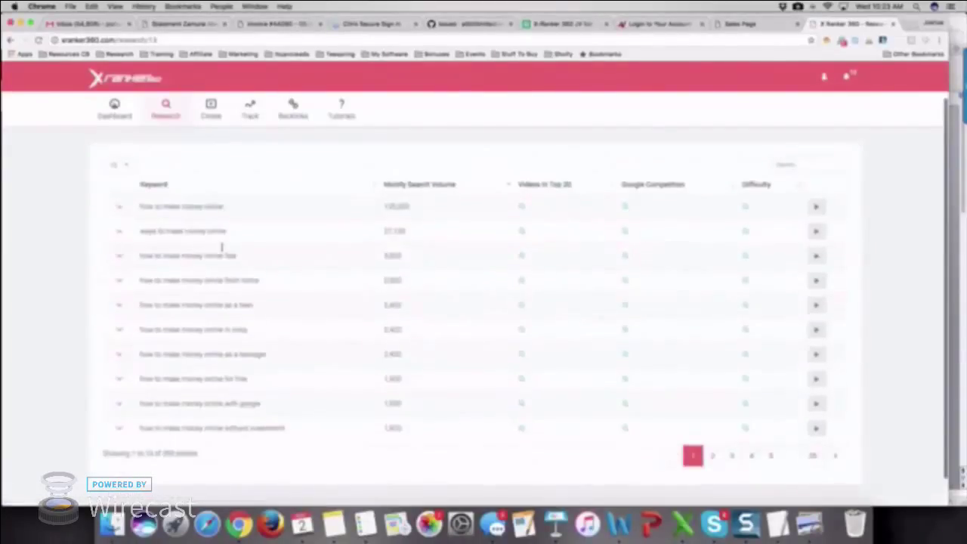
{"action": "scroll", "coordinate": [230, 227], "scroll_direction": "down", "scroll_amount": 1}
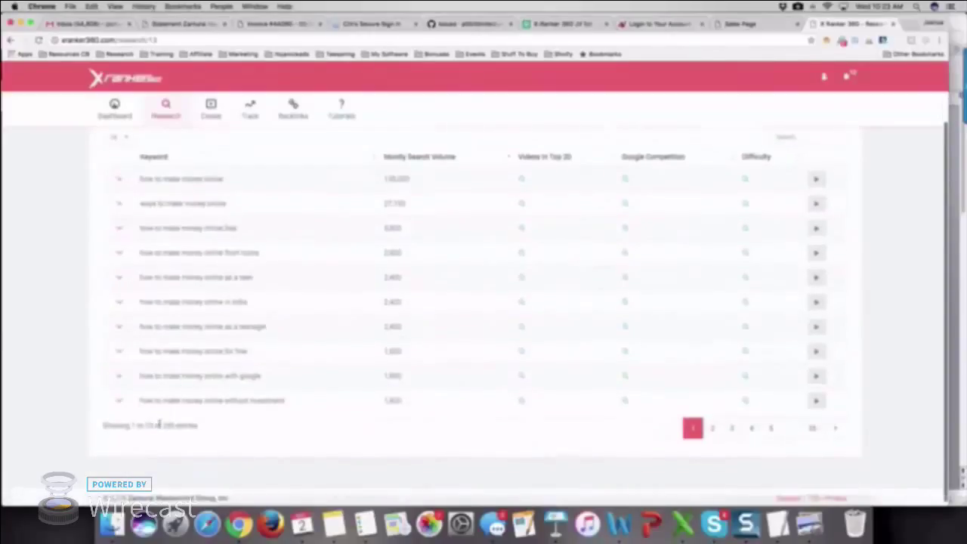
{"action": "left_click_drag", "start_coordinate": [162, 426], "coordinate": [218, 426]}
{"action": "left_click", "coordinate": [208, 429]}
{"action": "scroll", "coordinate": [200, 231], "scroll_direction": "up", "scroll_amount": 3}
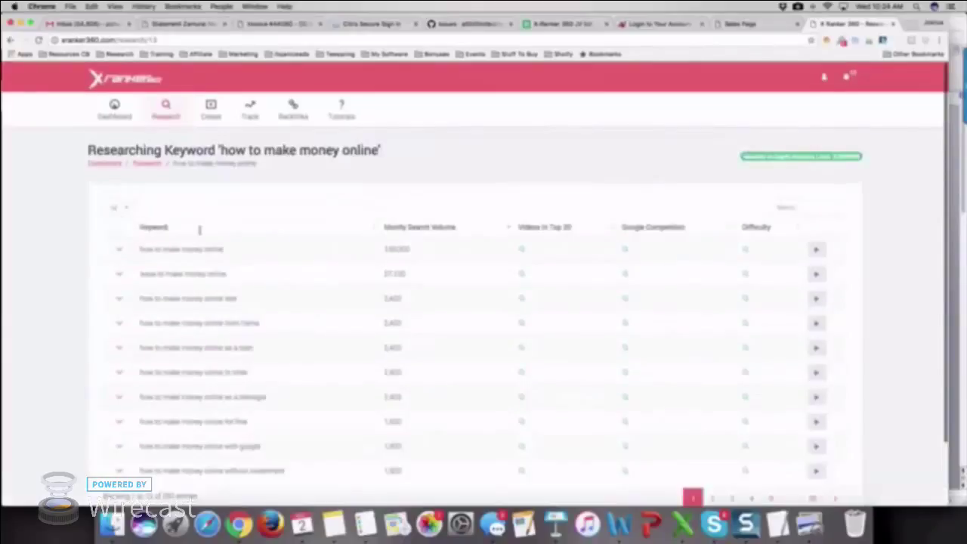
Highlight the researched keyword in the page heading to check which phrase the related keywords are based on.
{"action": "left_click_drag", "start_coordinate": [219, 150], "coordinate": [377, 153]}
{"action": "left_click", "coordinate": [377, 153]}
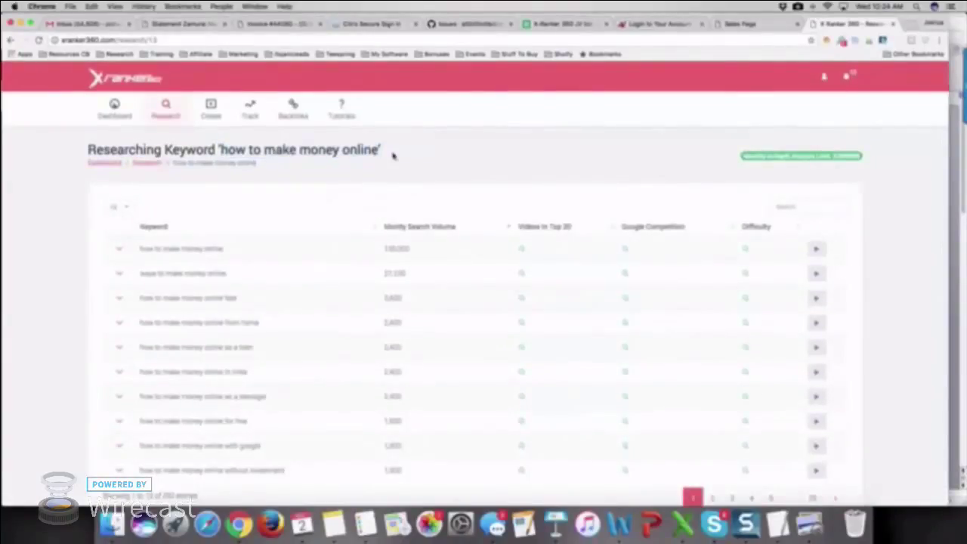
{"action": "left_click_drag", "start_coordinate": [380, 149], "coordinate": [219, 150]}
{"action": "left_click", "coordinate": [219, 149]}
Browse the related keywords and their monthly search volumes through pages 2 and 3 of the results.
{"action": "scroll", "coordinate": [351, 173], "scroll_direction": "down", "scroll_amount": 1}
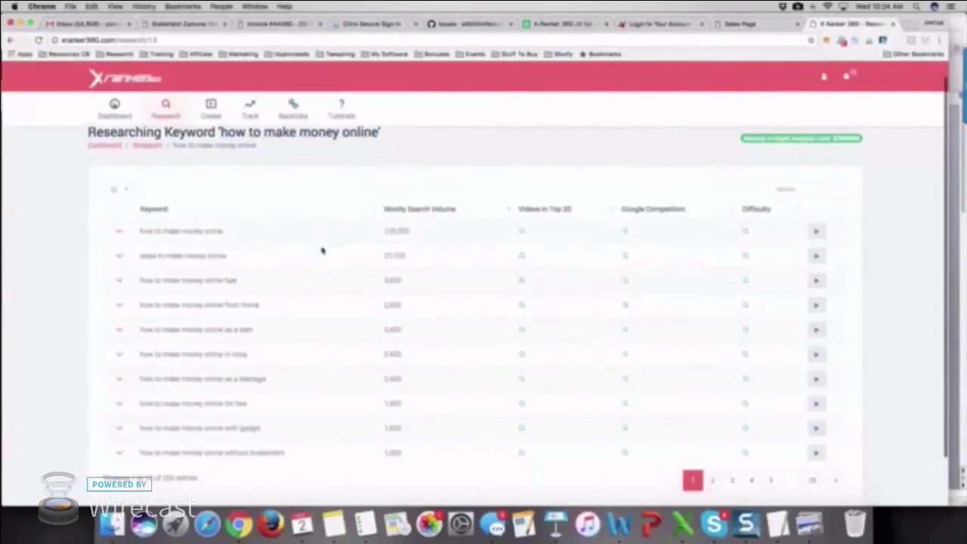
{"action": "scroll", "coordinate": [320, 252], "scroll_direction": "down", "scroll_amount": 3}
{"action": "scroll", "coordinate": [321, 256], "scroll_direction": "up", "scroll_amount": 2}
{"action": "scroll", "coordinate": [322, 257], "scroll_direction": "up", "scroll_amount": 2}
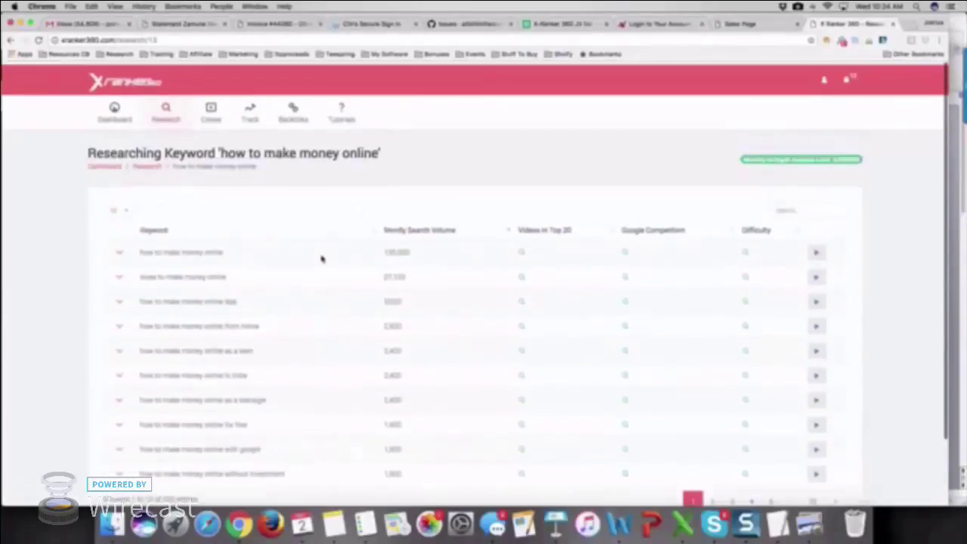
{"action": "scroll", "coordinate": [328, 244], "scroll_direction": "down", "scroll_amount": 4}
{"action": "scroll", "coordinate": [329, 246], "scroll_direction": "down", "scroll_amount": 1}
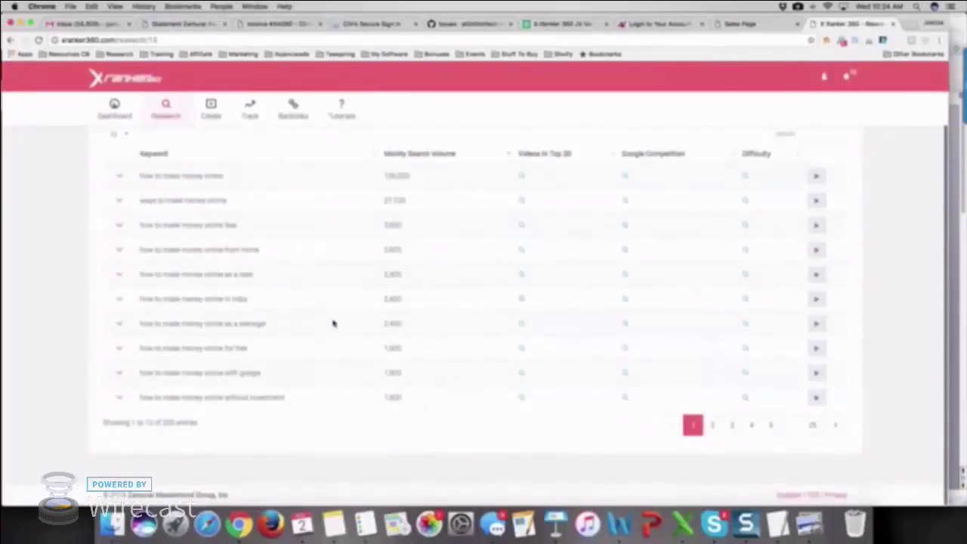
{"action": "left_click", "coordinate": [712, 425]}
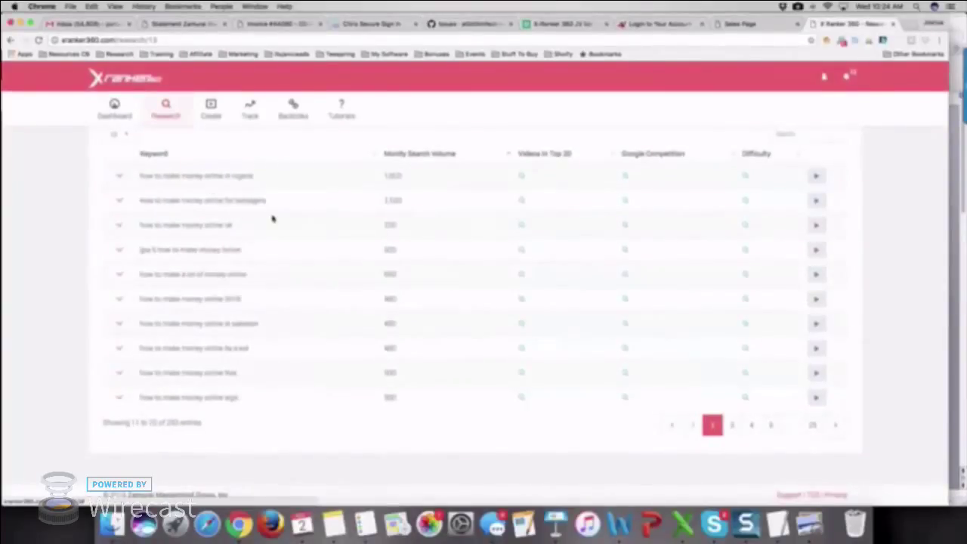
{"action": "left_click", "coordinate": [732, 426]}
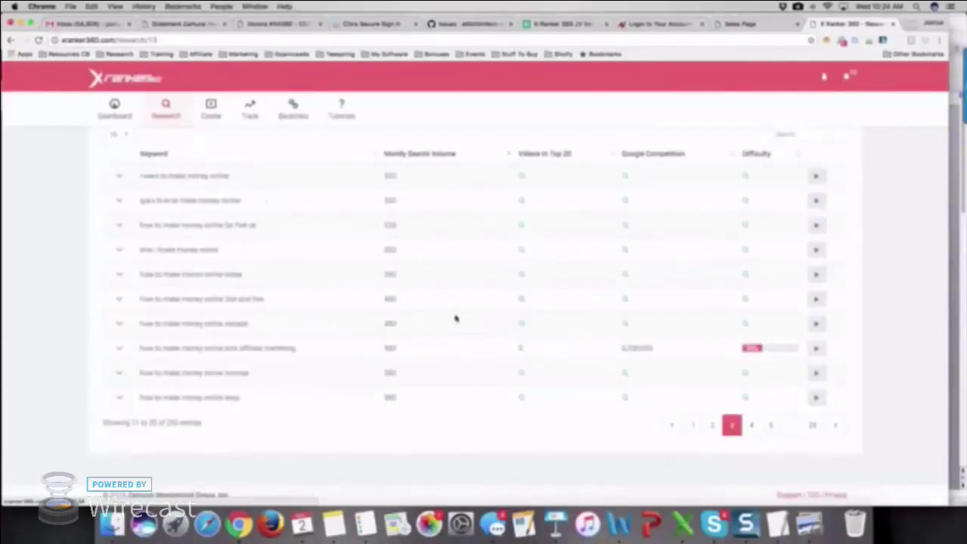
Expand the details of "how to make money online fast and free" and "how to make money online with affiliate marketing".
{"action": "left_click", "coordinate": [119, 300]}
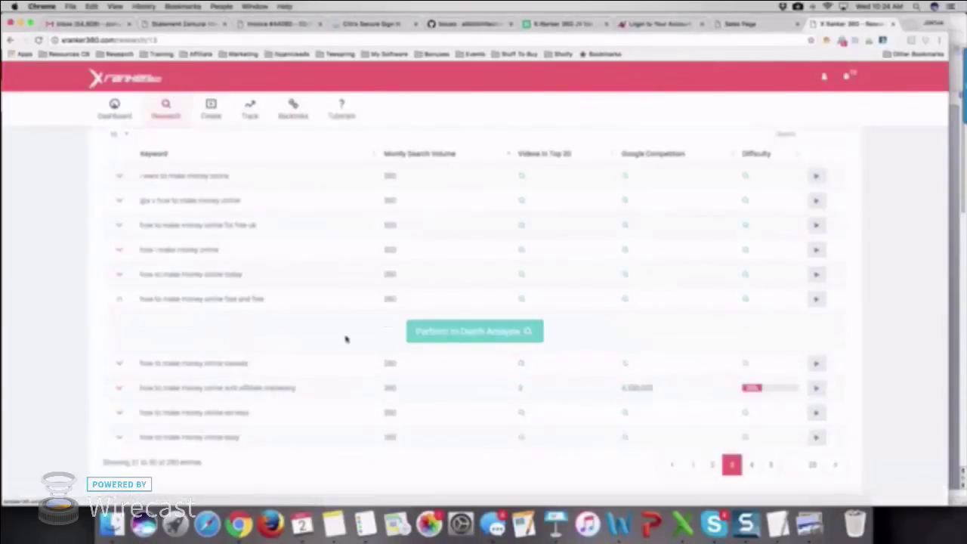
{"action": "scroll", "coordinate": [433, 333], "scroll_direction": "down", "scroll_amount": 1}
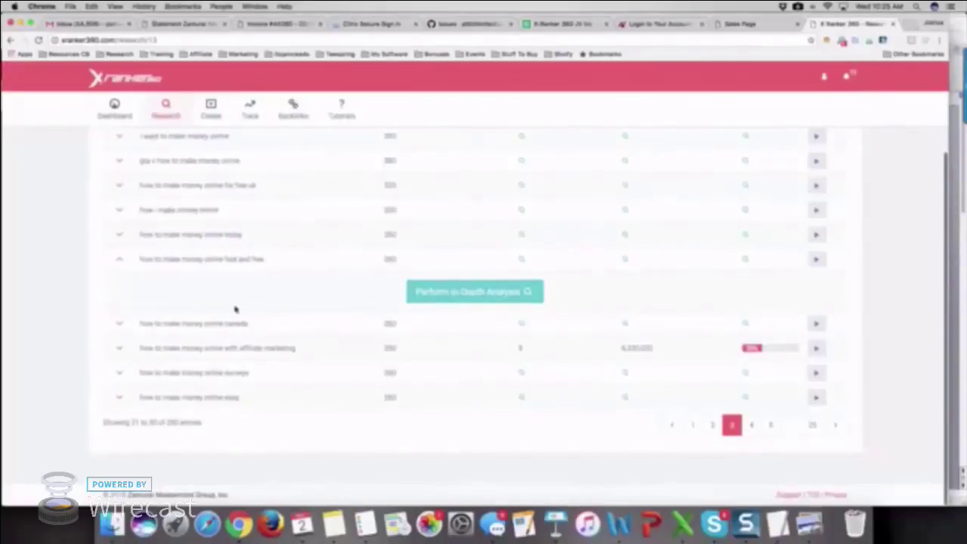
{"action": "left_click", "coordinate": [121, 348]}
{"action": "scroll", "coordinate": [344, 336], "scroll_direction": "down", "scroll_amount": 3}
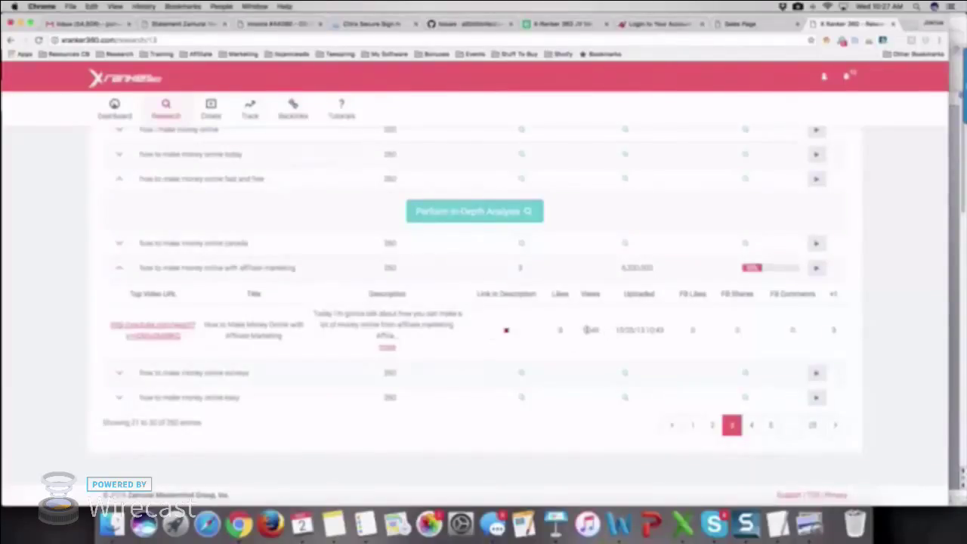
Examine the upload date of the top video listed for the affiliate marketing keyword.
{"action": "left_click_drag", "start_coordinate": [645, 331], "coordinate": [616, 330]}
{"action": "left_click", "coordinate": [634, 330]}
{"action": "left_click_drag", "start_coordinate": [645, 330], "coordinate": [626, 331]}
{"action": "left_click", "coordinate": [627, 330]}
{"action": "scroll", "coordinate": [626, 329], "scroll_direction": "down", "scroll_amount": 1}
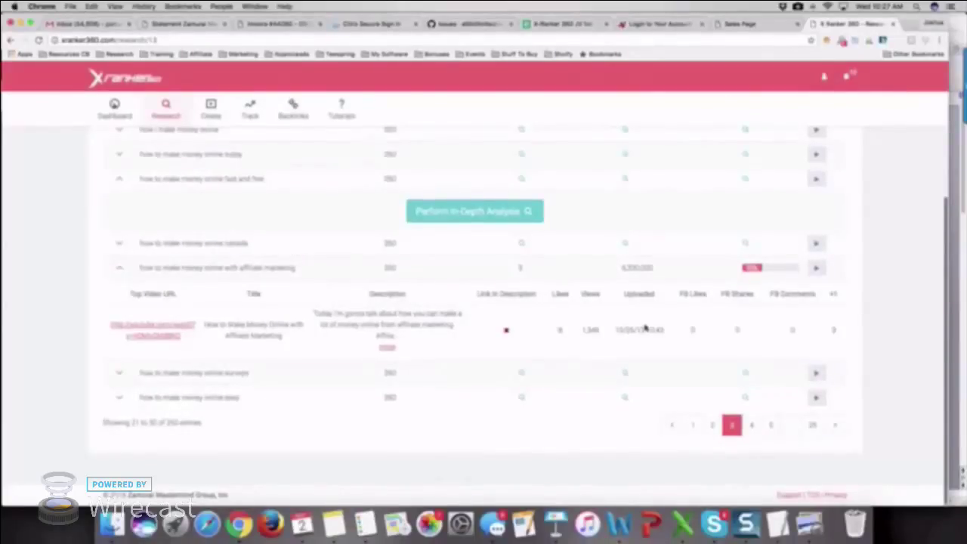
{"action": "scroll", "coordinate": [647, 328], "scroll_direction": "down", "scroll_amount": 1}
Start a new live event from the keyword "how to make money online in 2016" on page 4 of the results.
{"action": "left_click", "coordinate": [751, 425]}
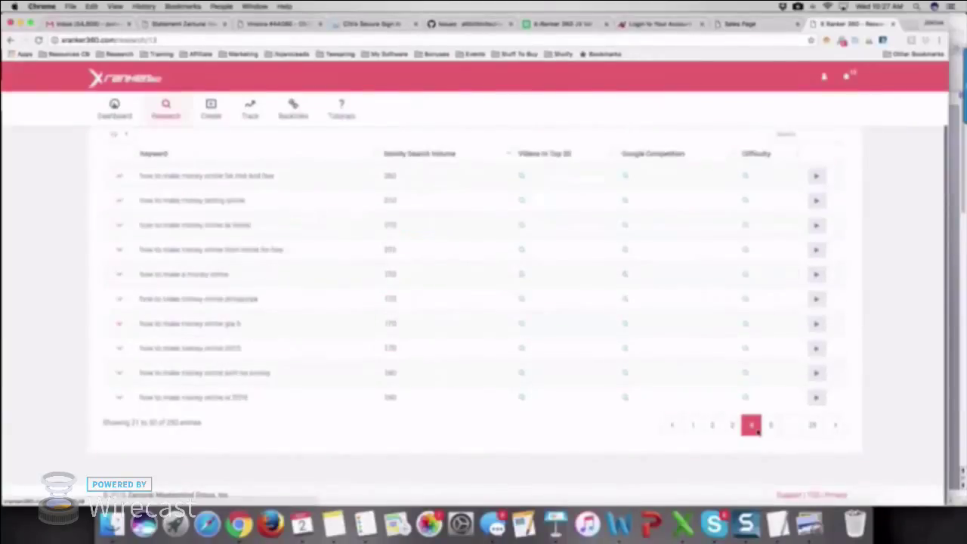
{"action": "scroll", "coordinate": [405, 302], "scroll_direction": "up", "scroll_amount": 3}
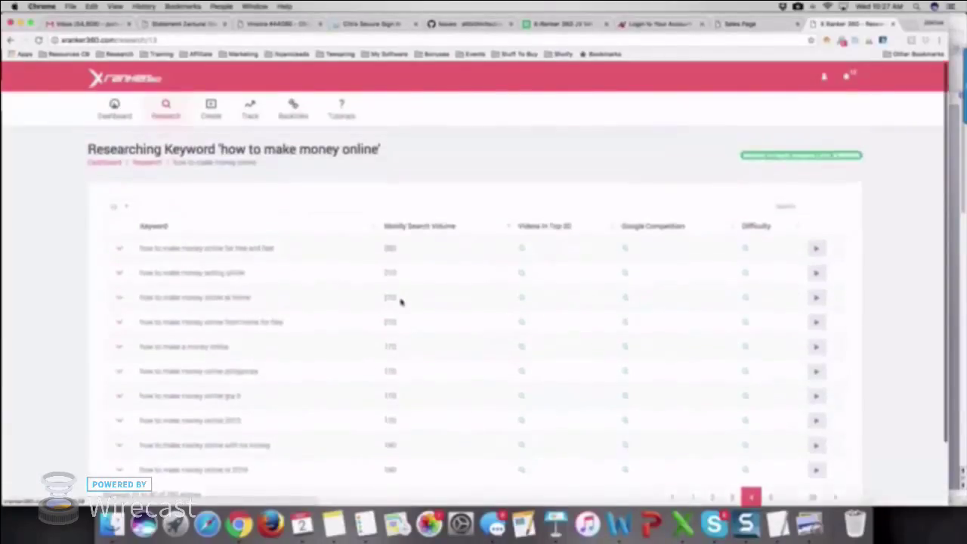
{"action": "scroll", "coordinate": [401, 302], "scroll_direction": "down", "scroll_amount": 3}
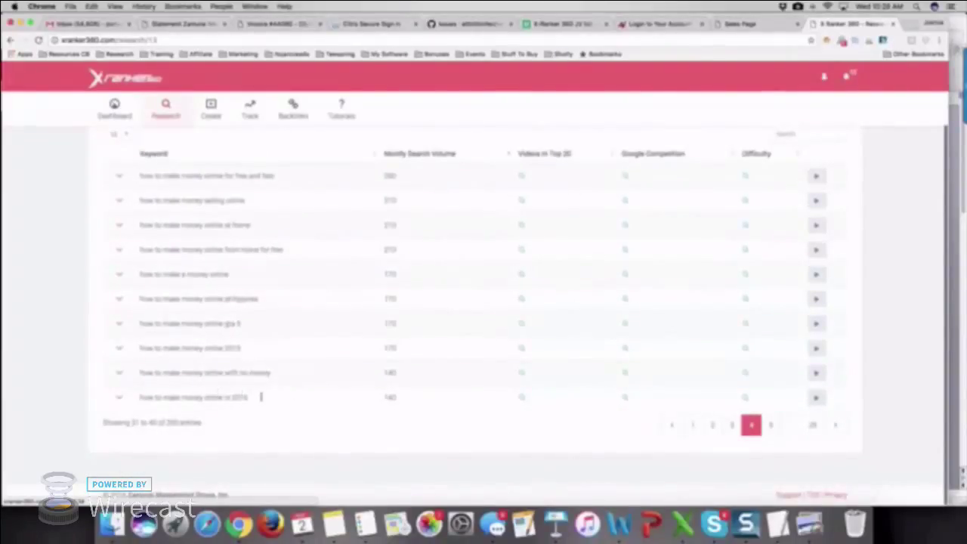
{"action": "left_click", "coordinate": [817, 400]}
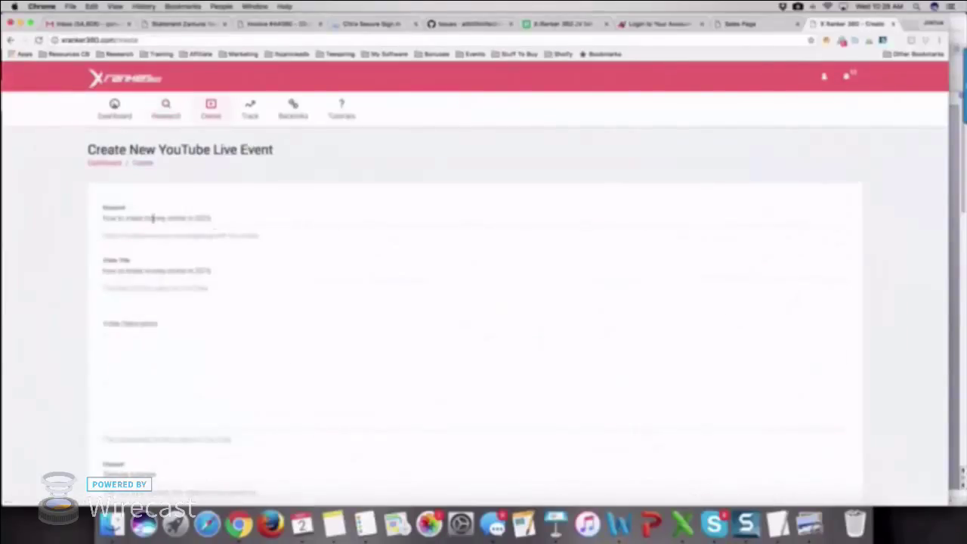
Copy the video title "how to make money online in 2016" into the event's video description.
{"action": "left_click", "coordinate": [148, 270]}
{"action": "triple_click", "coordinate": [148, 270]}
{"action": "key", "text": "ctrl+c"}
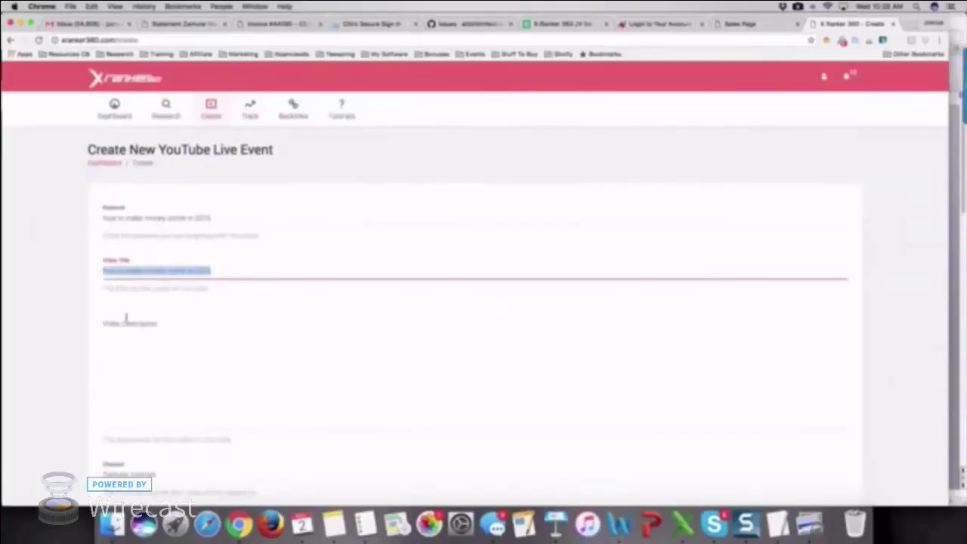
{"action": "left_click", "coordinate": [123, 320]}
{"action": "key", "text": "ctrl+v"}
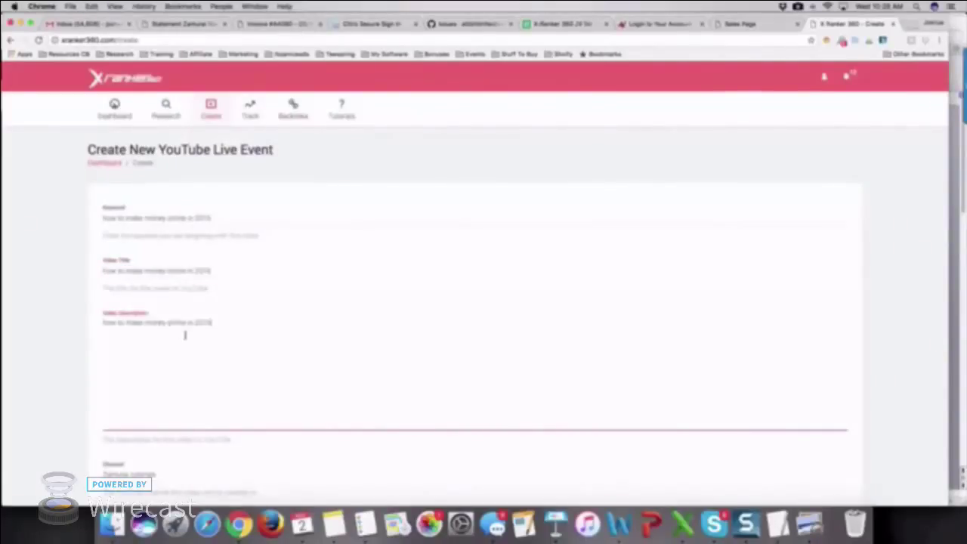
Add the lines "keyword 2", "keyword 3" and "keyword 4" below the title line in the video description.
{"action": "key", "text": "Return"}
{"action": "type", "text": "hashtag 1"}
{"action": "key", "text": "Return"}
{"action": "type", "text": "keyword 2"}
{"action": "key", "text": "Return"}
{"action": "type", "text": "keyword 4"}
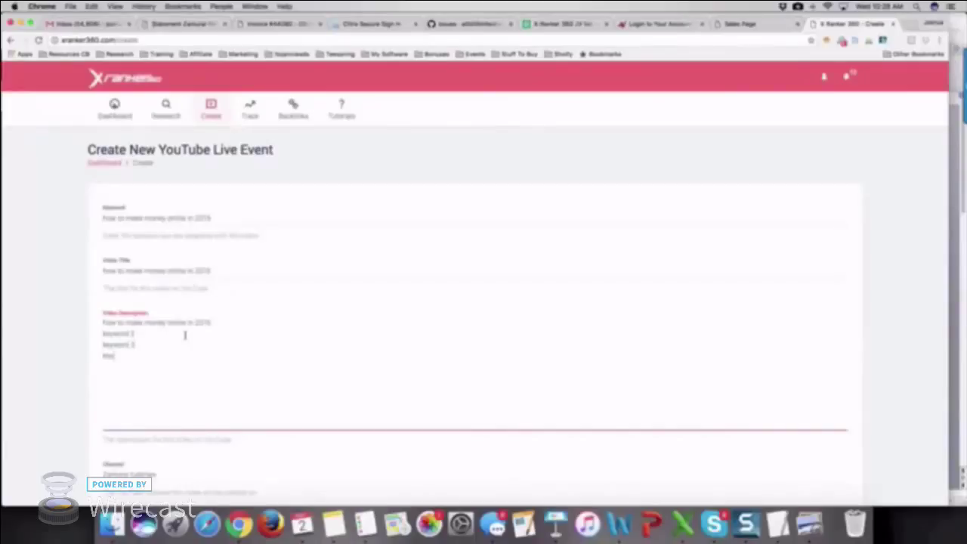
{"action": "key", "text": "Return"}
Select the Zamurai tutorials channel for the live event.
{"action": "scroll", "coordinate": [127, 360], "scroll_direction": "down", "scroll_amount": 3}
{"action": "left_click", "coordinate": [155, 345]}
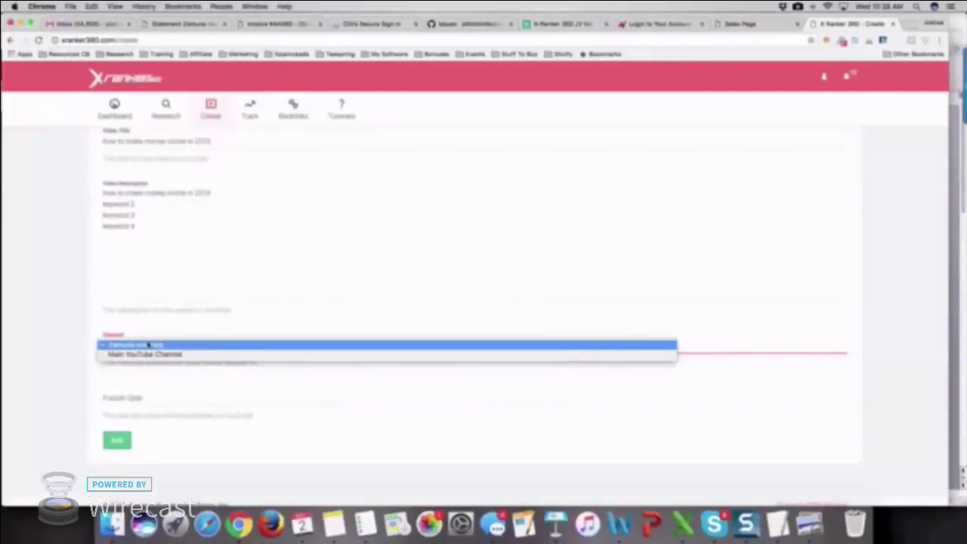
{"action": "left_click", "coordinate": [149, 345]}
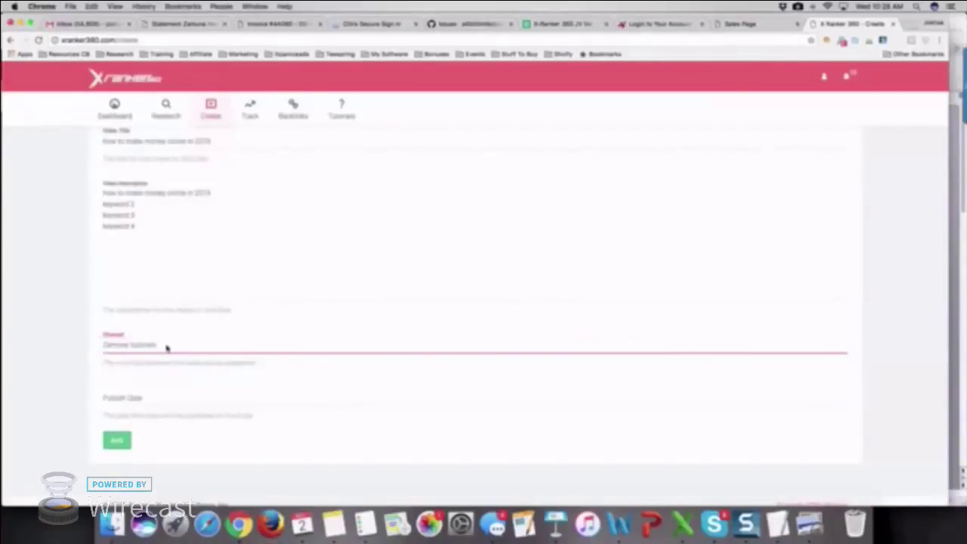
Set the publish date to November 5, 2016 and create the live event.
{"action": "scroll", "coordinate": [166, 346], "scroll_direction": "down", "scroll_amount": 1}
{"action": "left_click", "coordinate": [127, 385]}
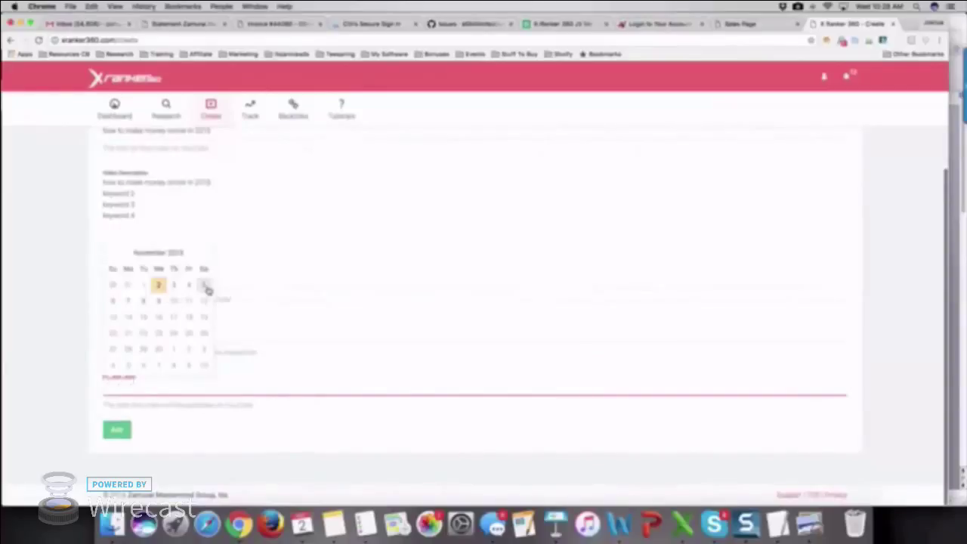
{"action": "left_click", "coordinate": [204, 286]}
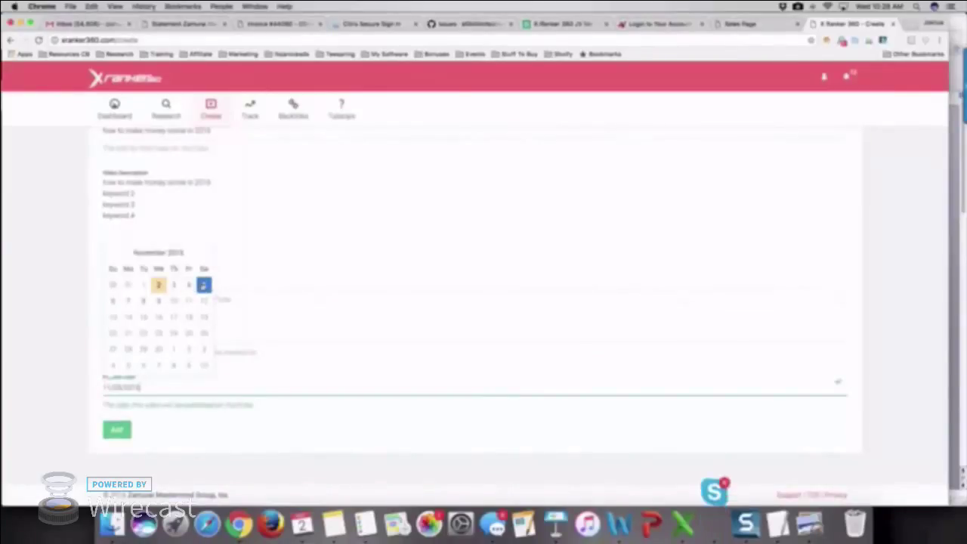
{"action": "left_click", "coordinate": [235, 418]}
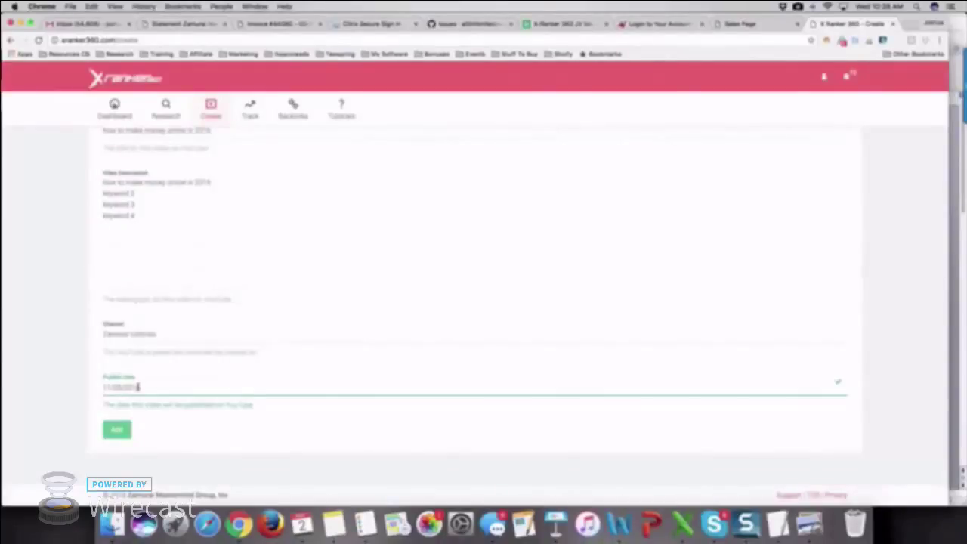
{"action": "left_click", "coordinate": [117, 431]}
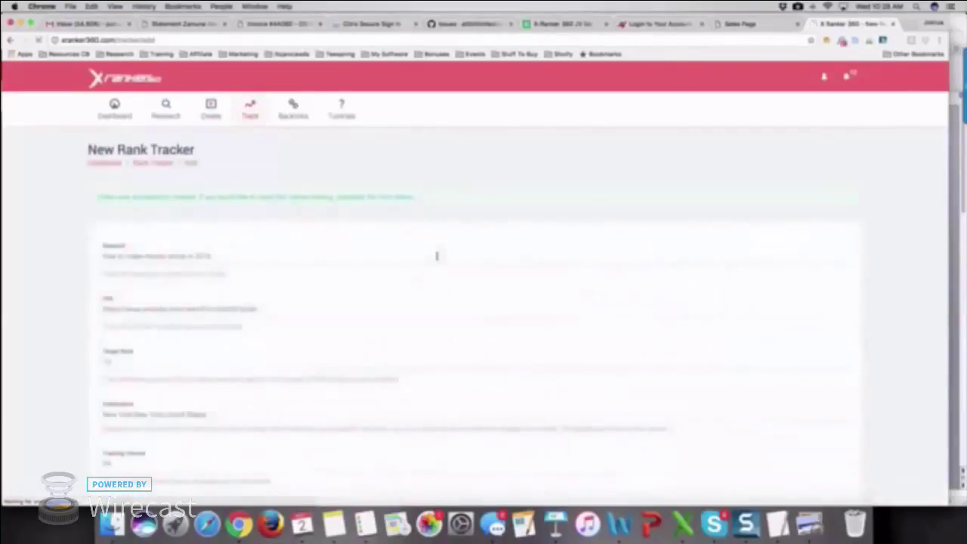
View the created event's YouTube page in a separate browser tab using the tracker form's URL, and return to the form.
{"action": "scroll", "coordinate": [207, 204], "scroll_direction": "down", "scroll_amount": 1}
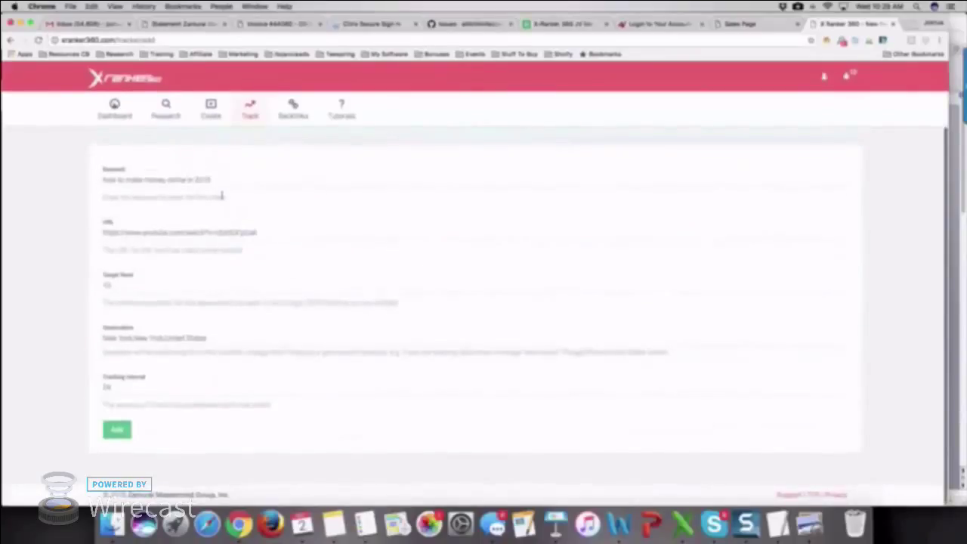
{"action": "left_click_drag", "start_coordinate": [260, 238], "coordinate": [104, 233]}
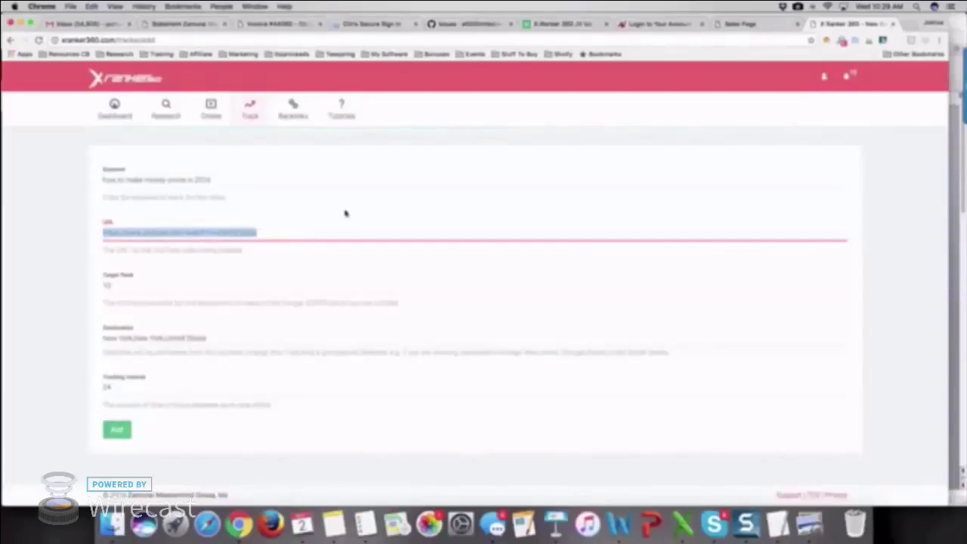
{"action": "left_click", "coordinate": [914, 24]}
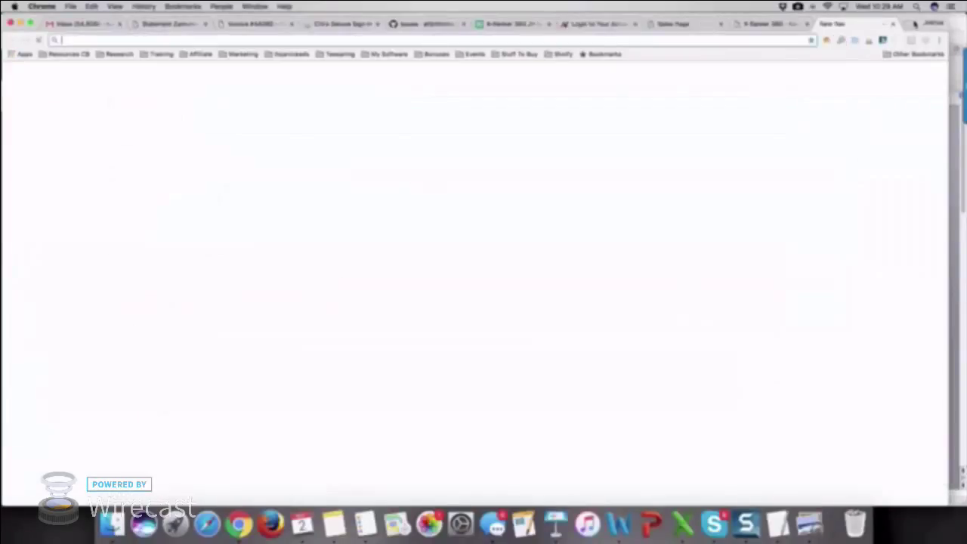
{"action": "key", "text": "super+v"}
{"action": "key", "text": "Return"}
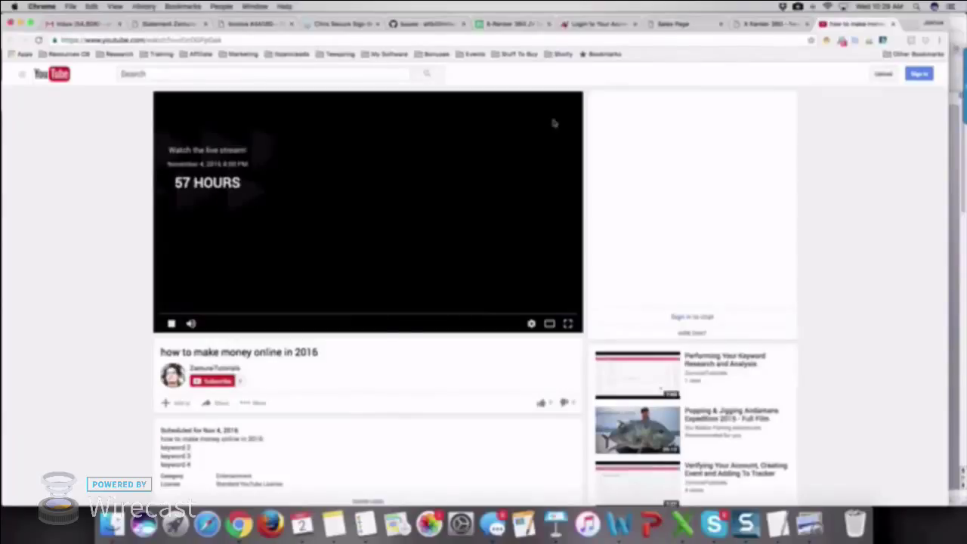
{"action": "left_click", "coordinate": [892, 24]}
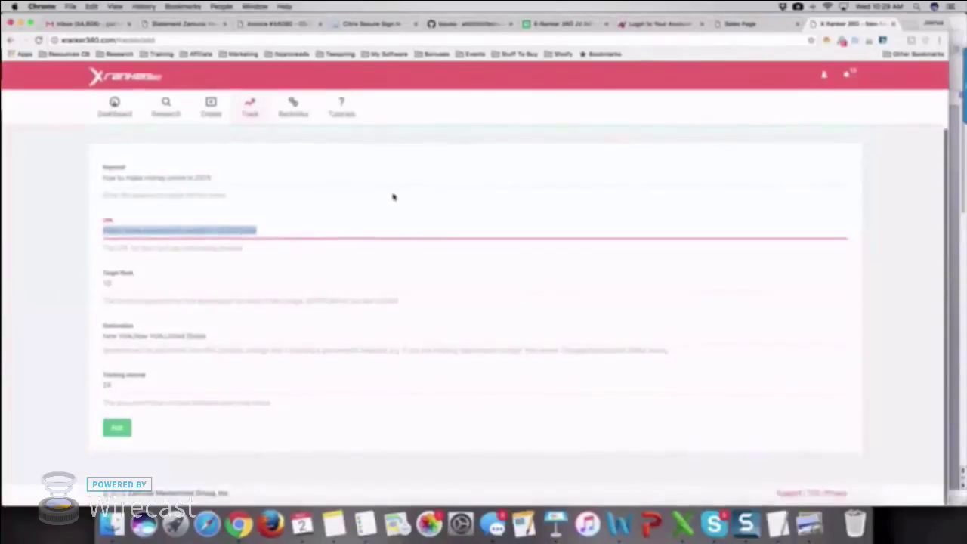
Try a target rank of 15 for the new tracker and set it back to 10.
{"action": "left_click", "coordinate": [109, 284]}
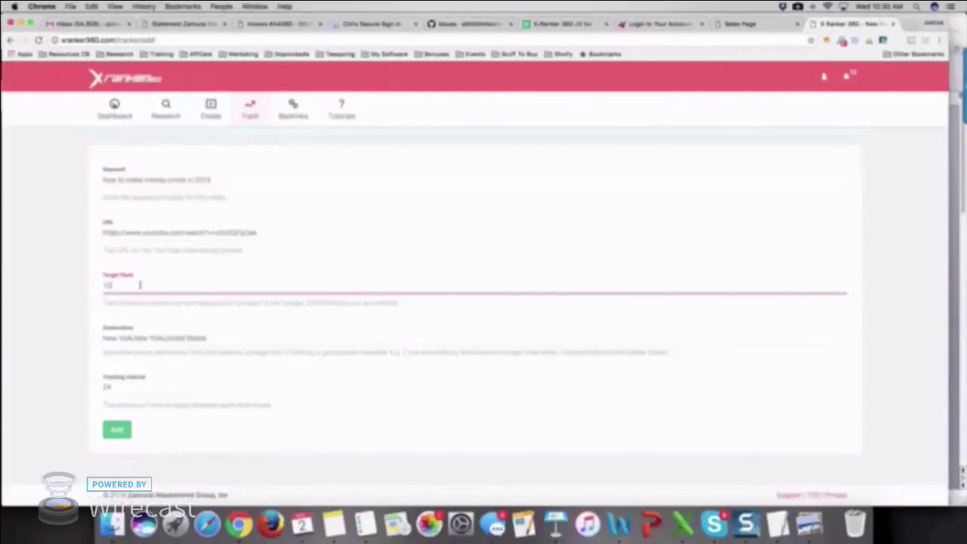
{"action": "key", "text": "BackSpace"}
{"action": "type", "text": "5"}
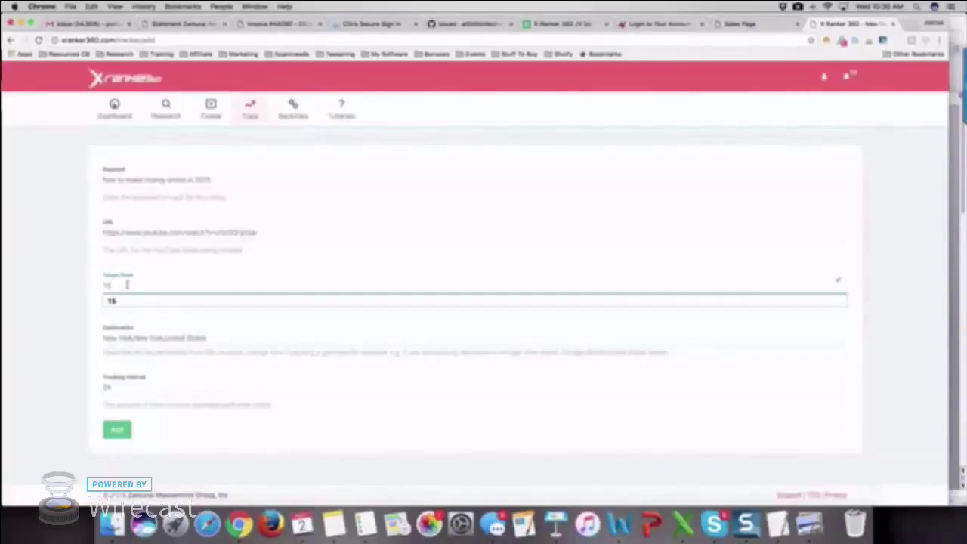
{"action": "key", "text": "BackSpace"}
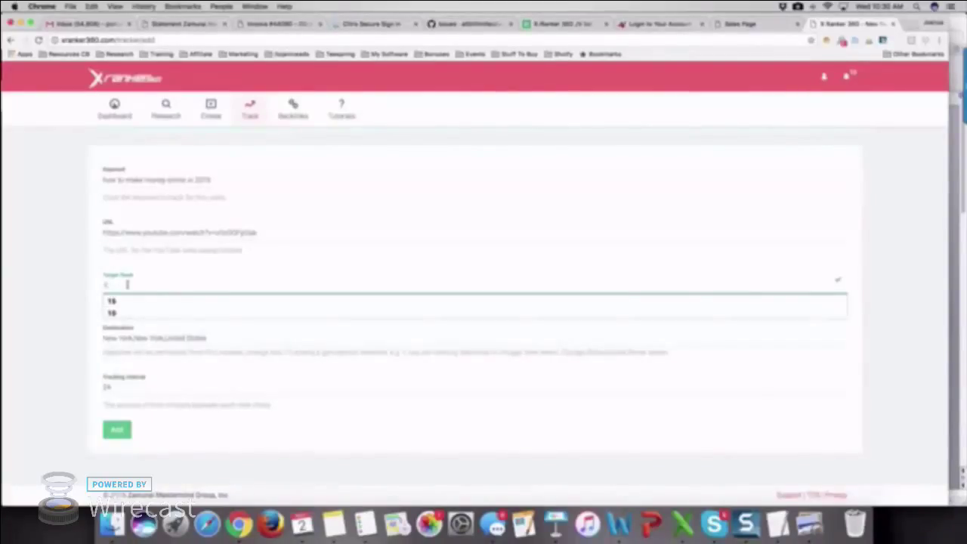
{"action": "type", "text": "0"}
{"action": "left_click", "coordinate": [69, 304]}
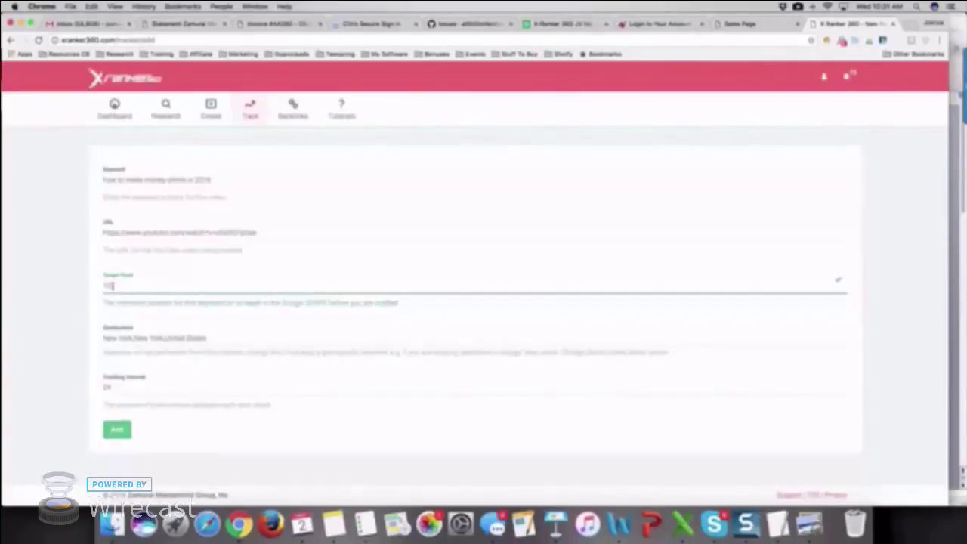
Set the tracking interval to 6 hours and add the rank tracker for "how to make money online in 2016".
{"action": "left_click", "coordinate": [146, 338]}
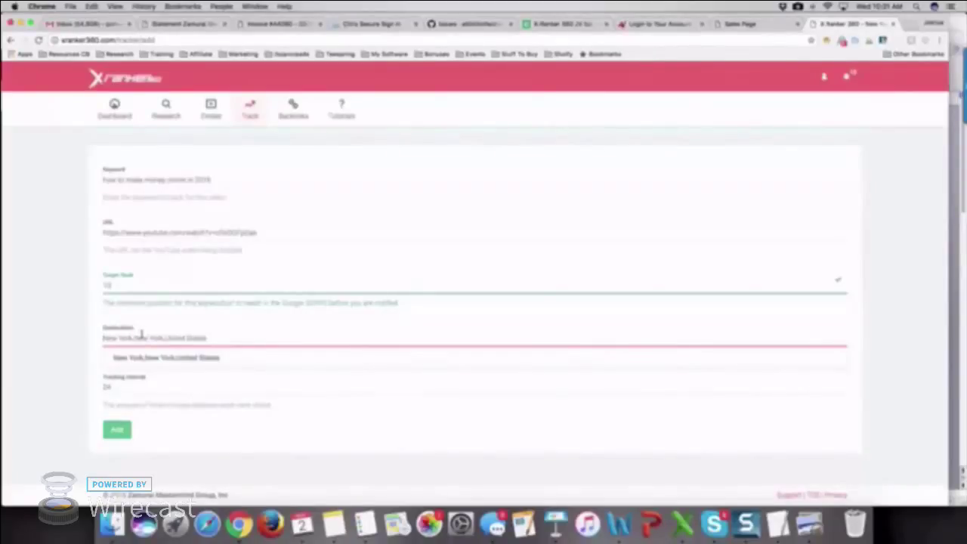
{"action": "left_click", "coordinate": [95, 338]}
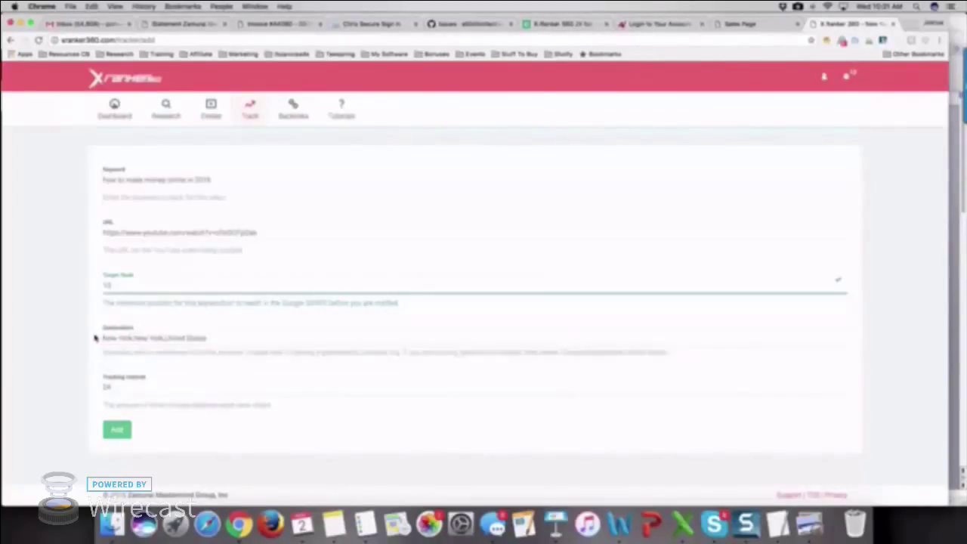
{"action": "left_click", "coordinate": [115, 389]}
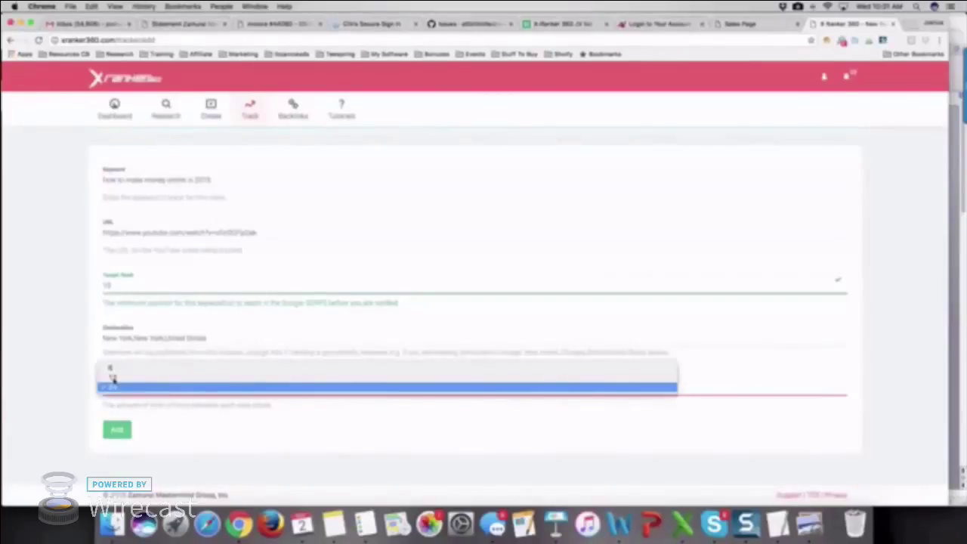
{"action": "left_click", "coordinate": [115, 388]}
{"action": "left_click", "coordinate": [120, 391]}
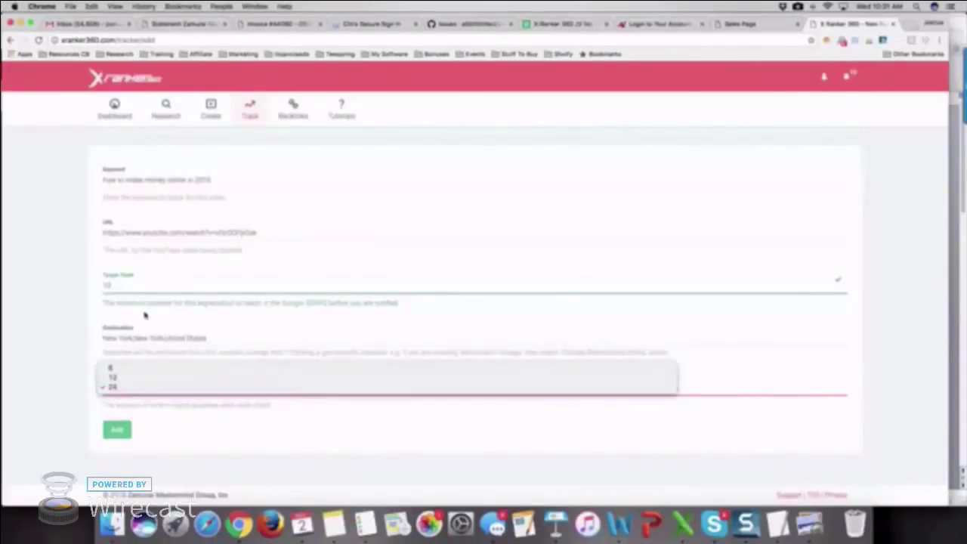
{"action": "left_click", "coordinate": [123, 368]}
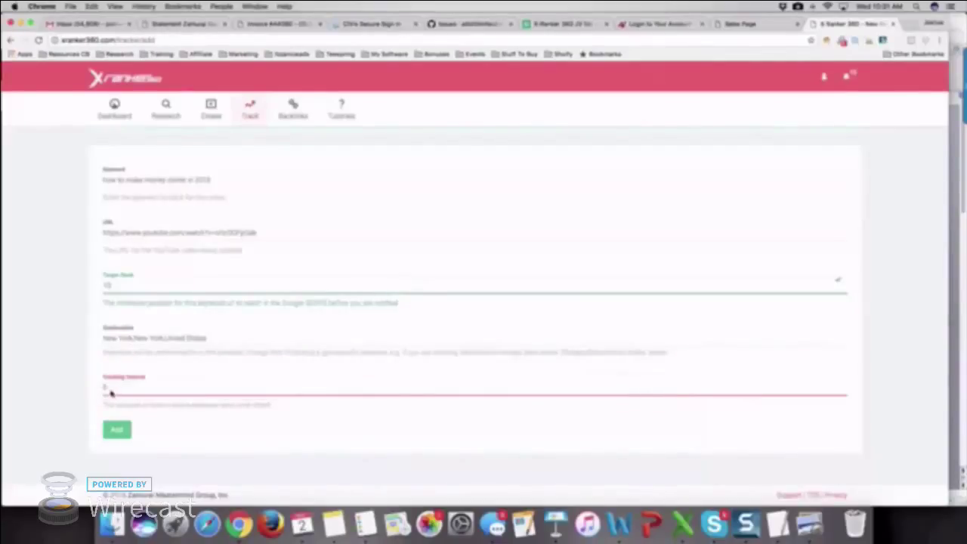
{"action": "left_click", "coordinate": [117, 429]}
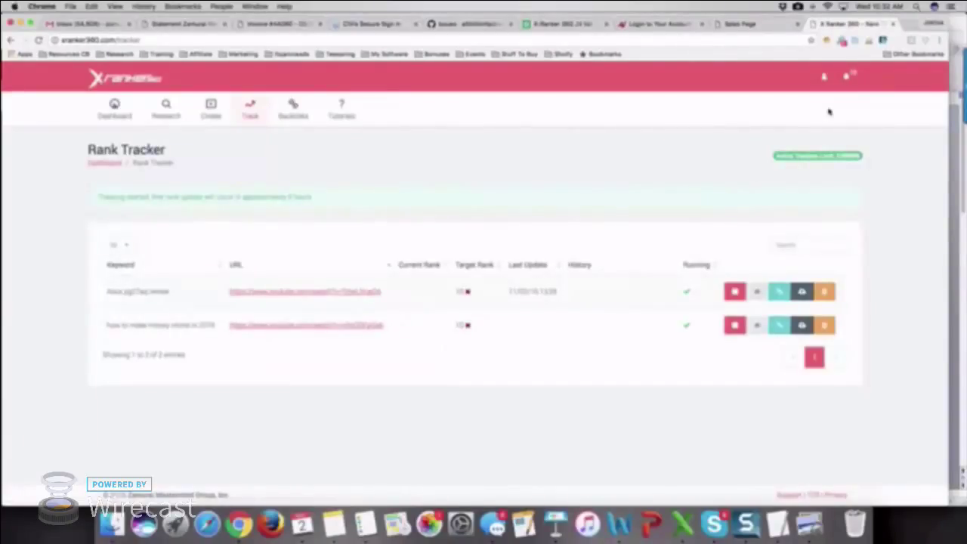
Review the recent notifications and the sample tracker notification e-mail image in Preview, and return to Rank Tracker in Chrome.
{"action": "left_click", "coordinate": [851, 77]}
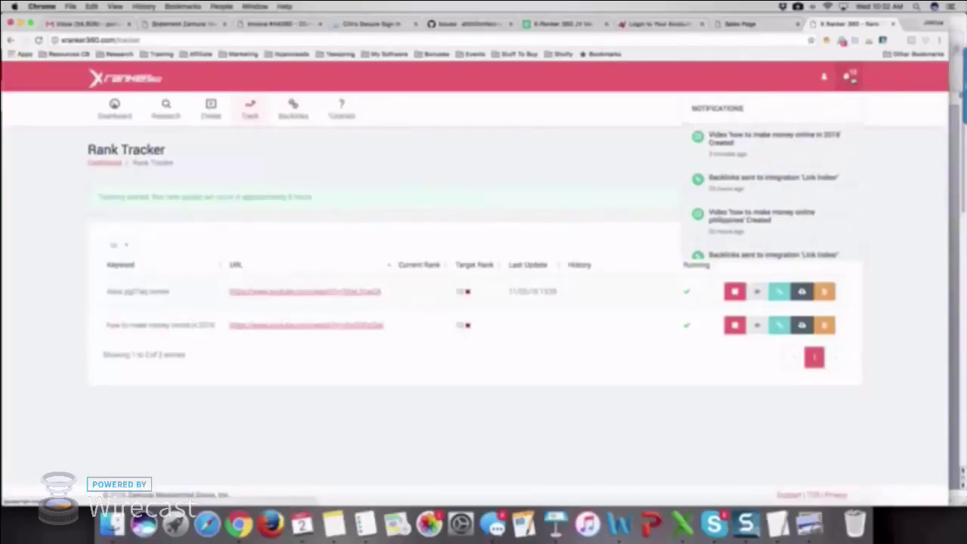
{"action": "left_click", "coordinate": [850, 77]}
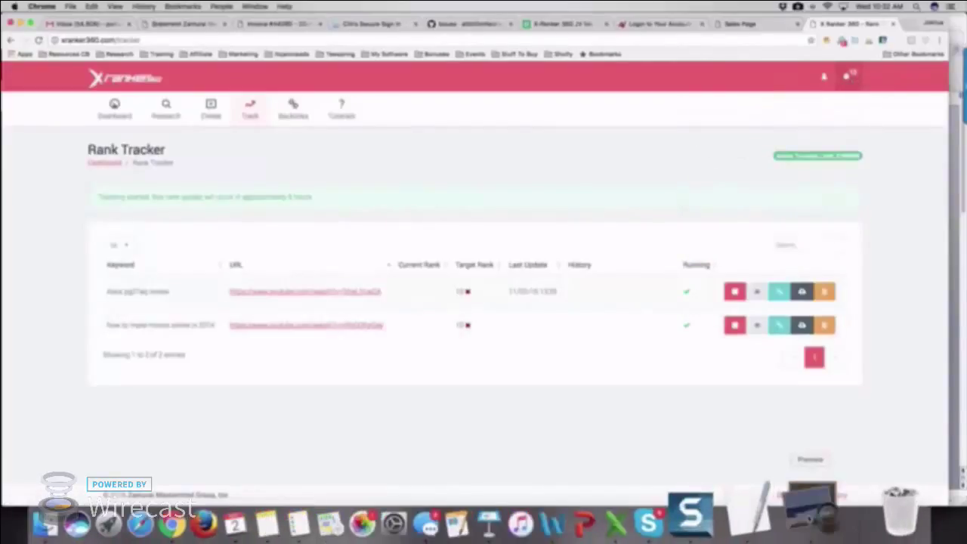
{"action": "left_click", "coordinate": [812, 505]}
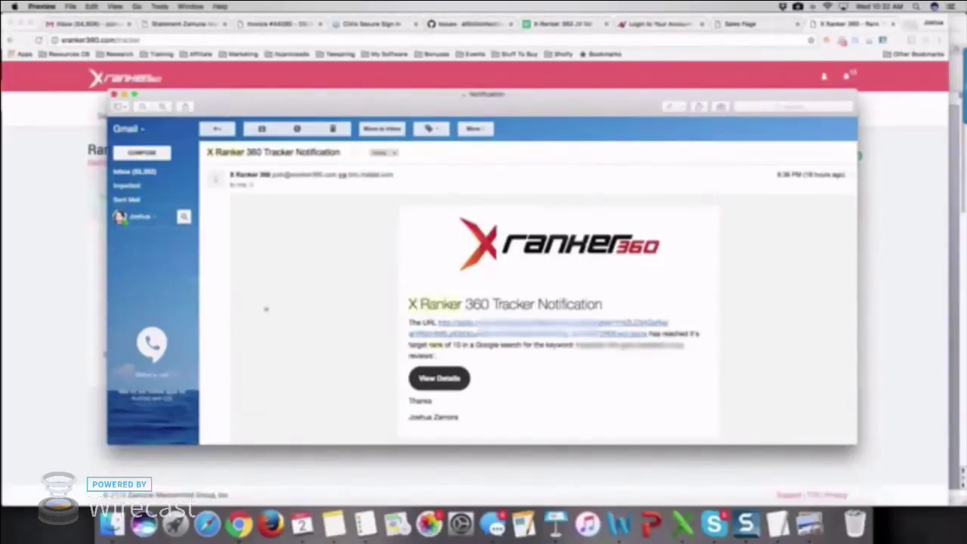
{"action": "left_click", "coordinate": [60, 287]}
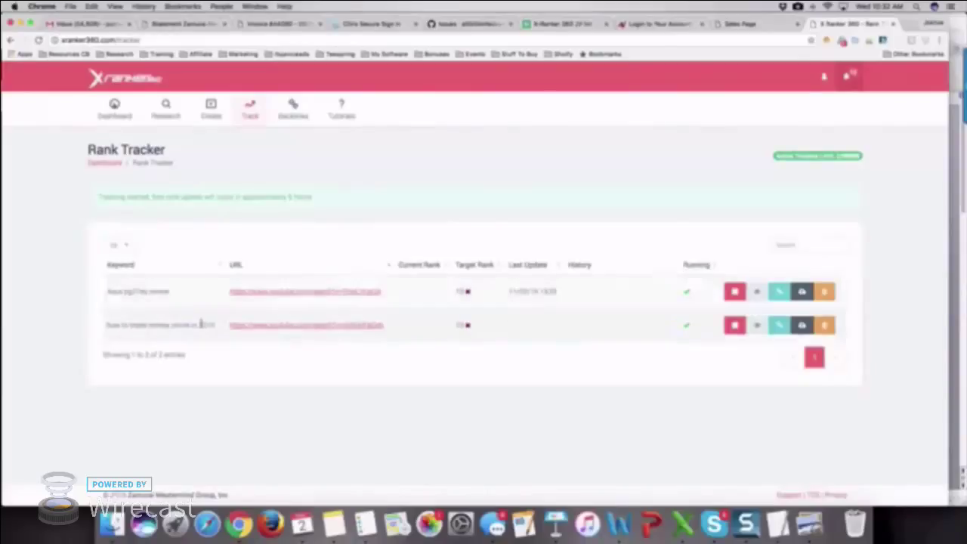
Open the saved keyword research results for "how to make money online".
{"action": "left_click", "coordinate": [172, 112]}
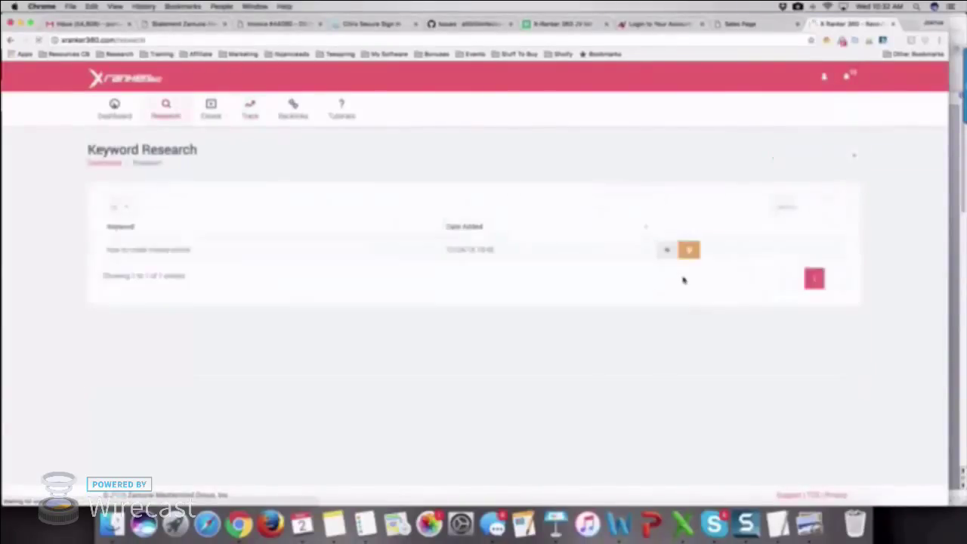
{"action": "left_click", "coordinate": [668, 253]}
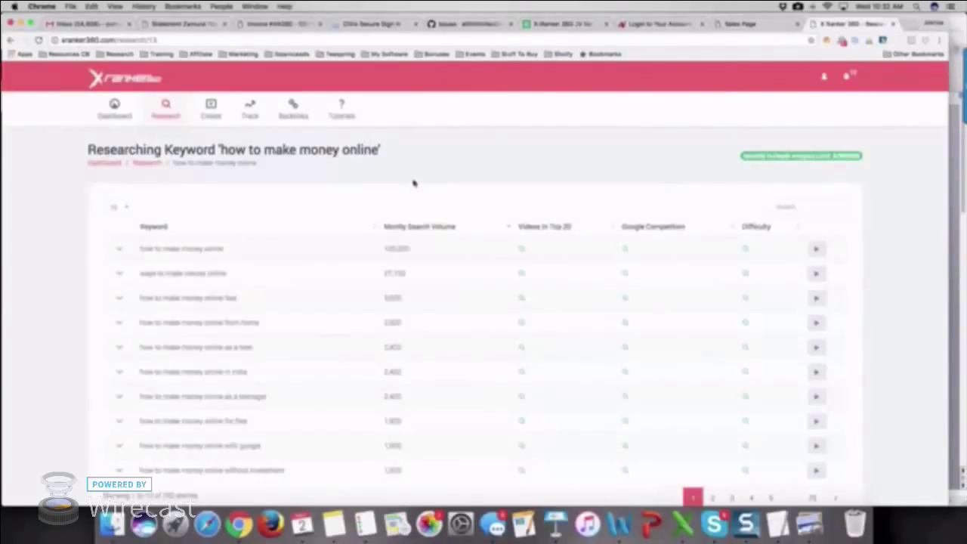
Submit a backlink request for the "how to make money online in 2016" tracker using the Link Indexr integration.
{"action": "left_click", "coordinate": [290, 114]}
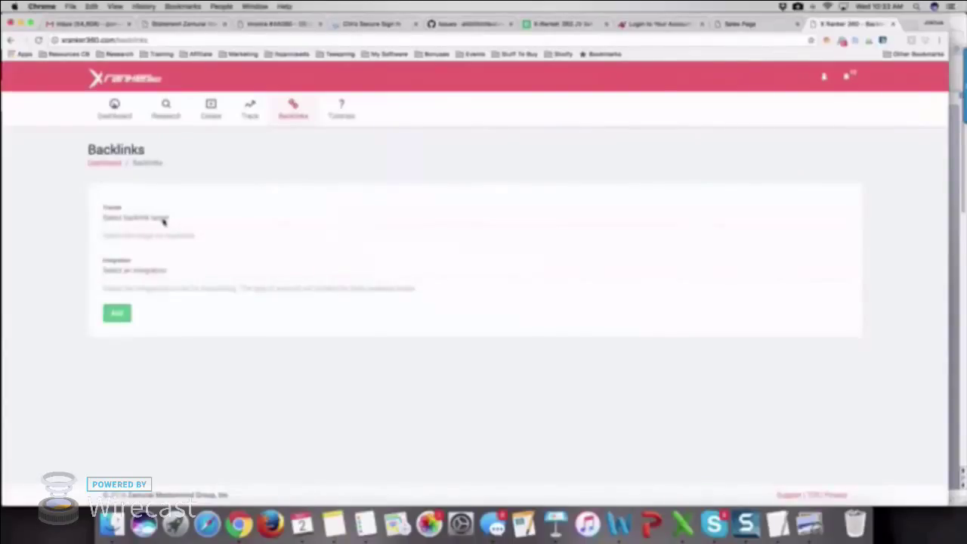
{"action": "left_click", "coordinate": [162, 219]}
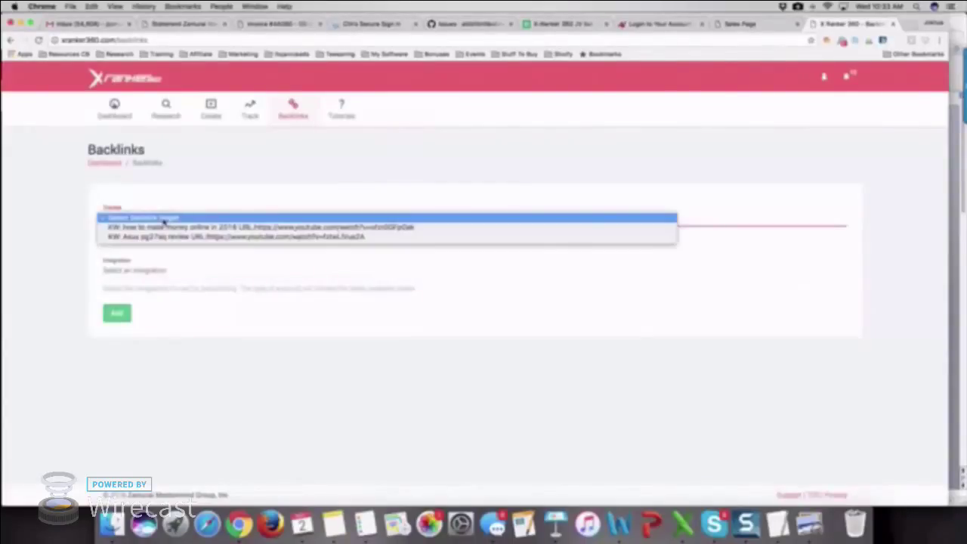
{"action": "left_click", "coordinate": [165, 227]}
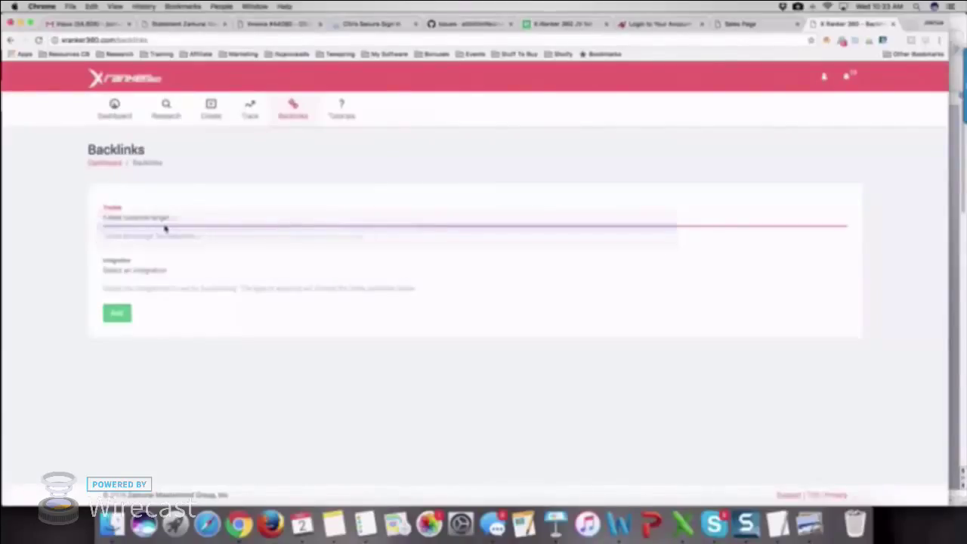
{"action": "left_click", "coordinate": [142, 272]}
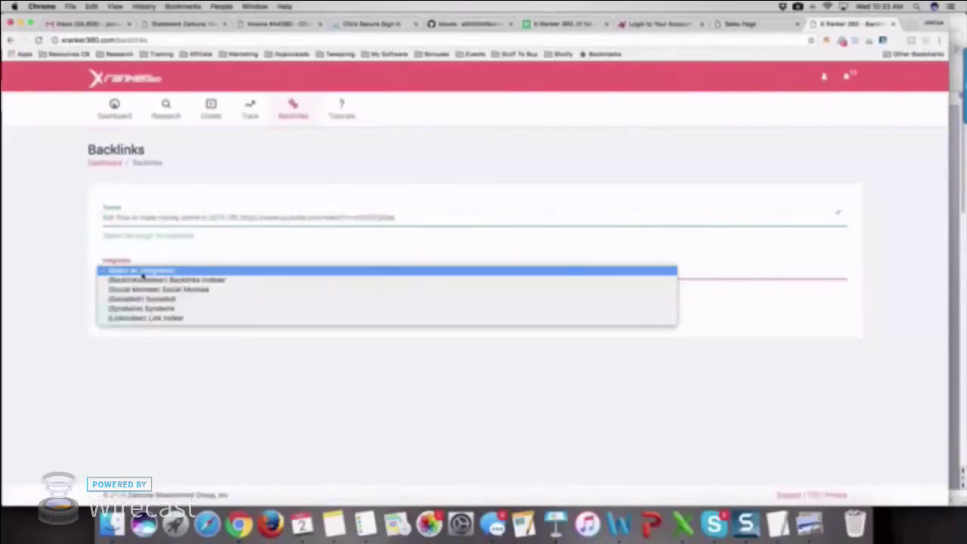
{"action": "left_click", "coordinate": [151, 319]}
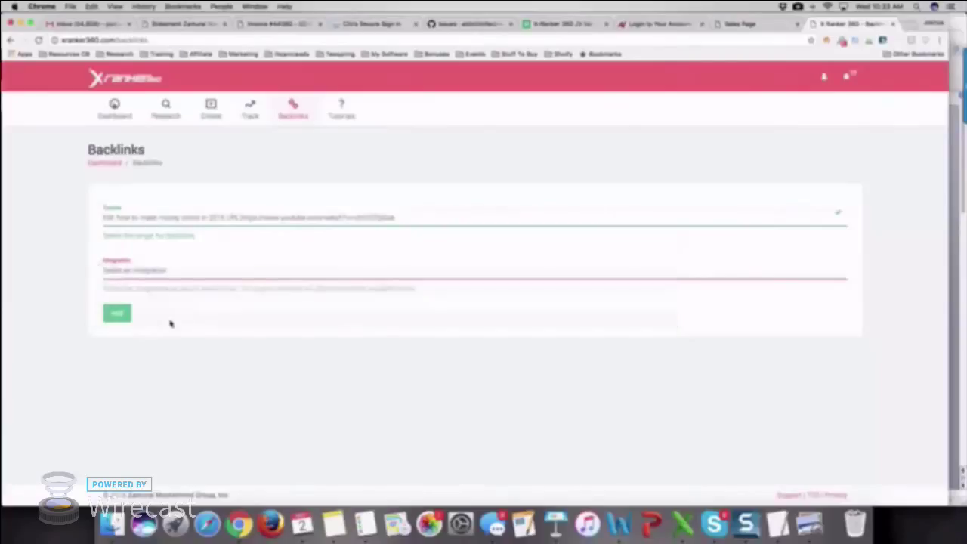
{"action": "left_click", "coordinate": [117, 316]}
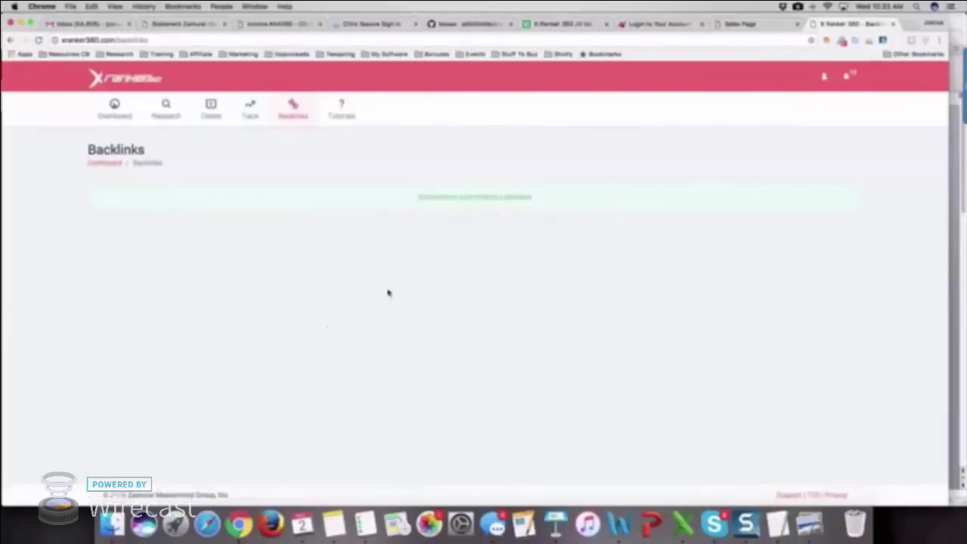
{"action": "left_click_drag", "start_coordinate": [530, 196], "coordinate": [392, 197]}
{"action": "left_click", "coordinate": [394, 217]}
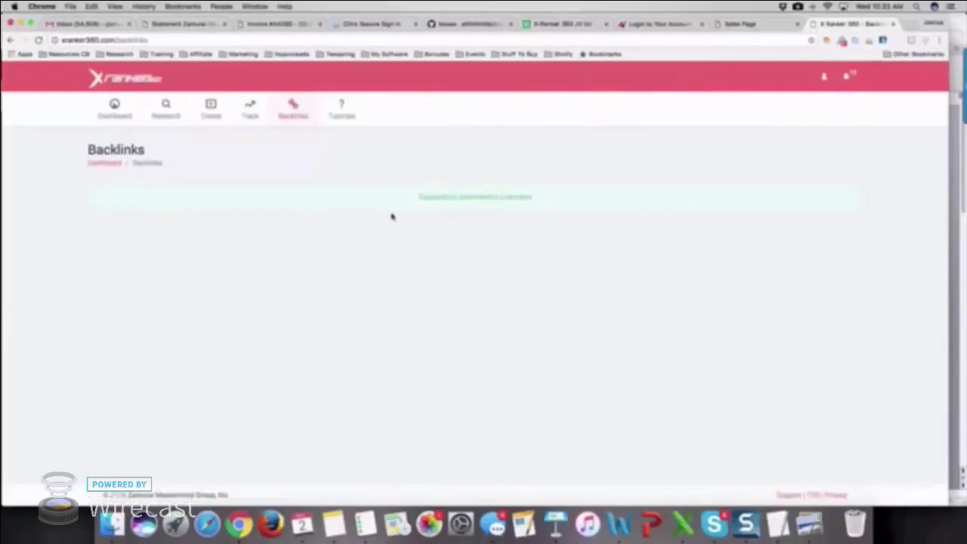